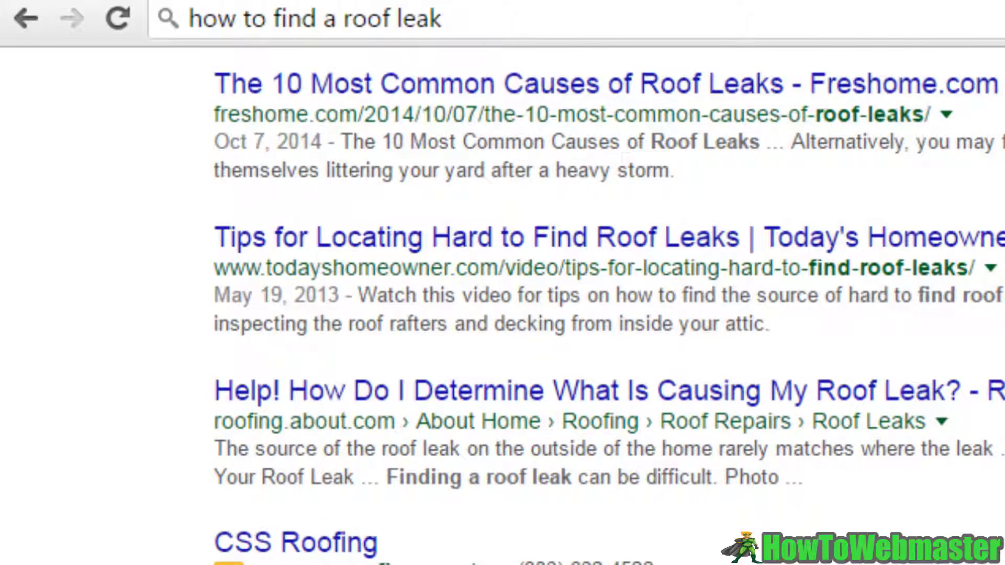
Copy the search query "how to find a roof leak" and paste it as the first line of a new Notepad document
scroll(609, 314, up, 5)
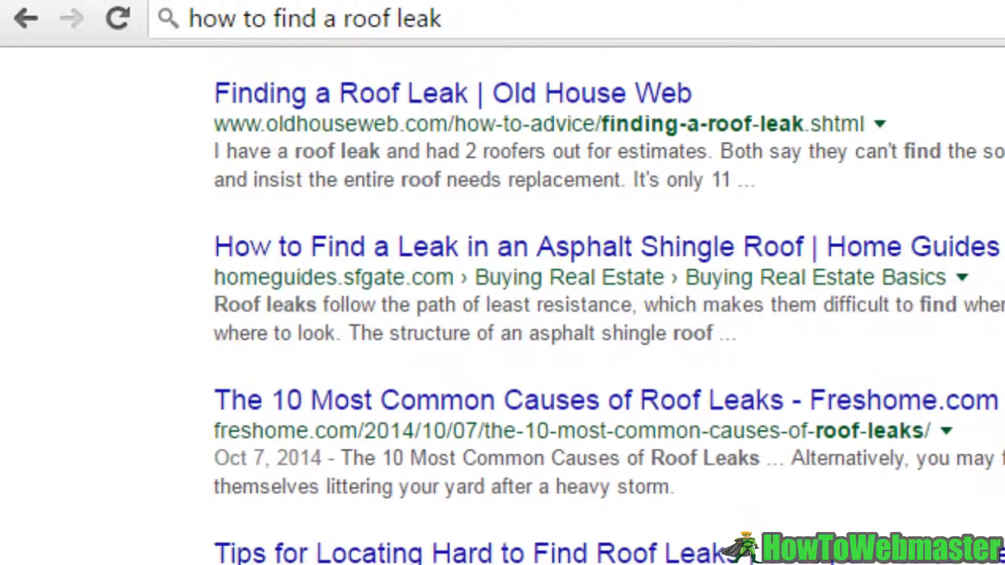
click(341, 7)
key(ctrl+c)
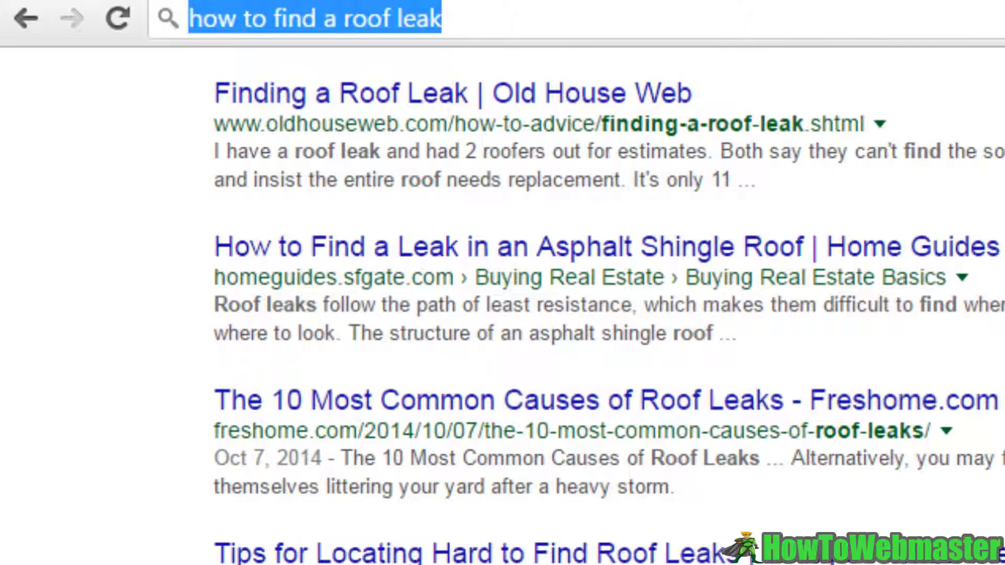
key(BackSpace)
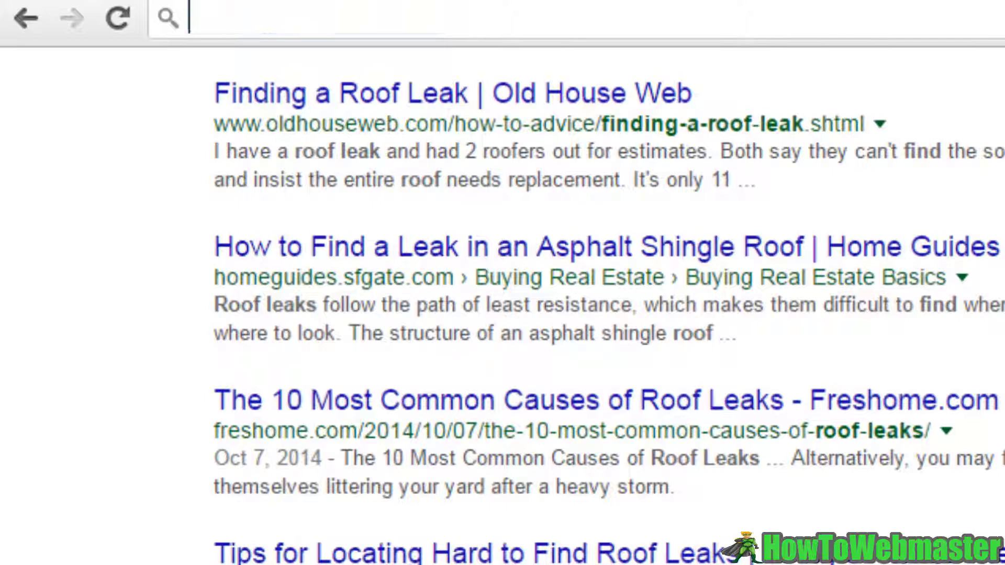
key(super)
click(122, 269)
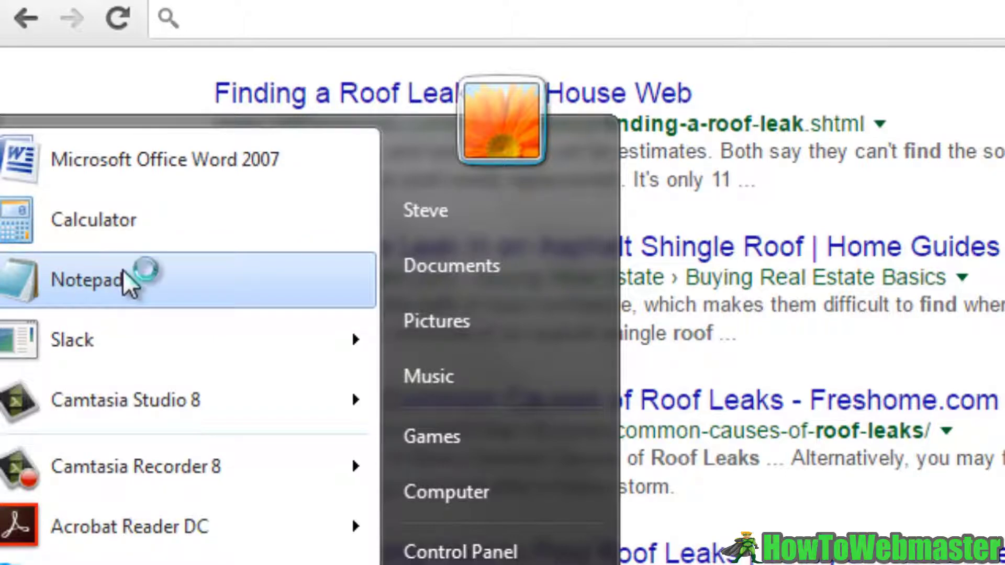
key(ctrl+v)
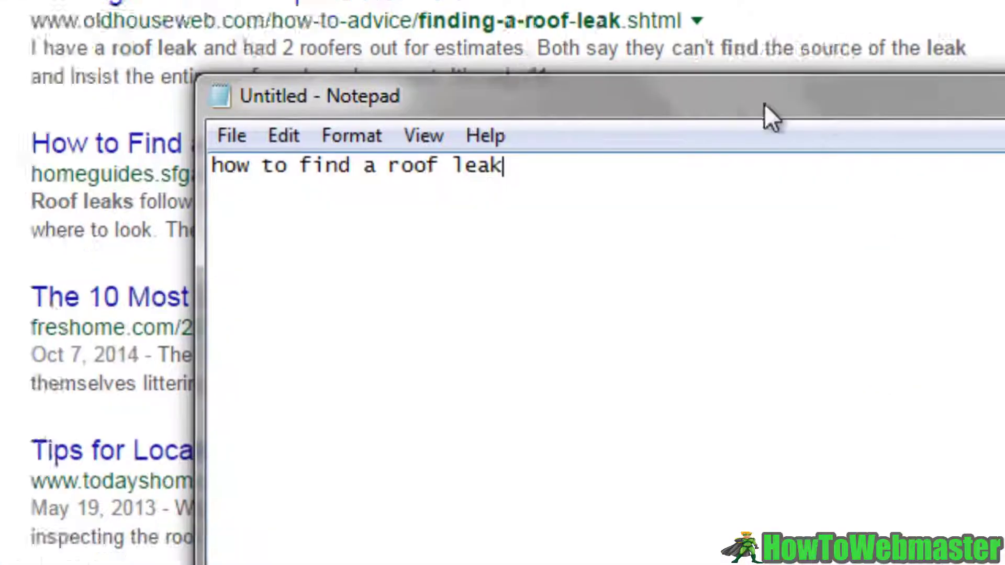
key(Return)
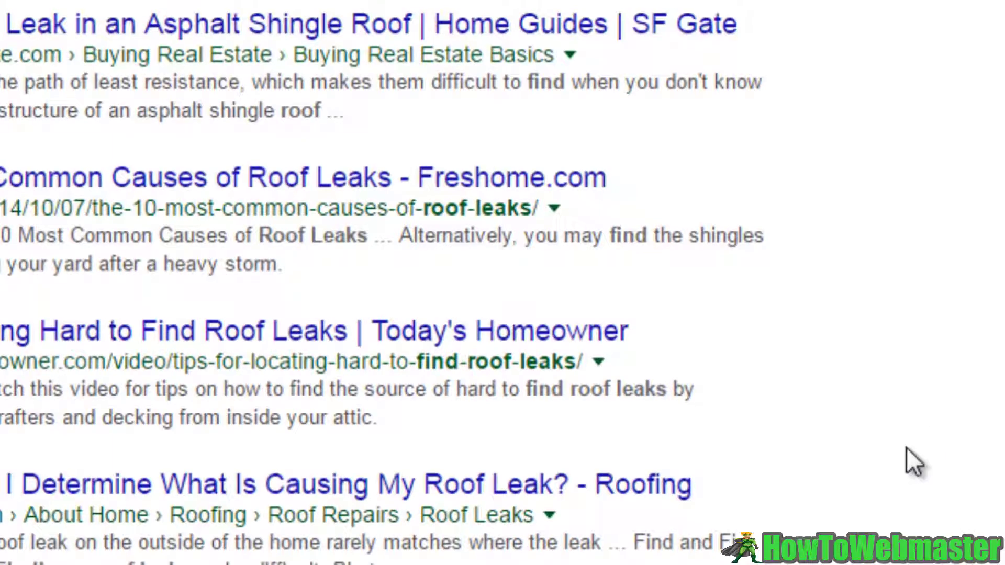
Copy the eight related searches, without their heading, from the end of the Google results and paste them into the Notepad document
scroll(905, 447, down, 3)
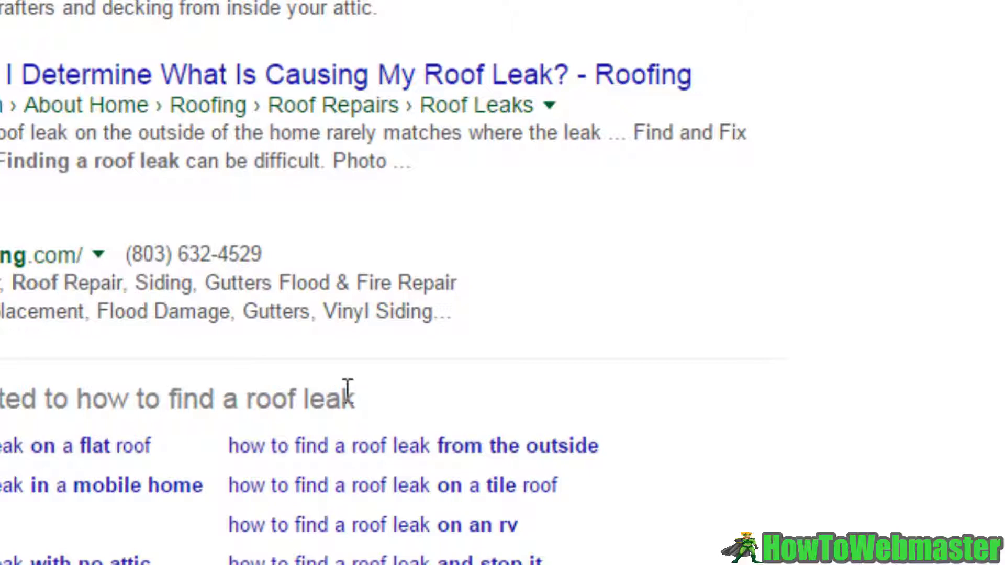
drag(763, 485, 0, 350)
key(ctrl+c)
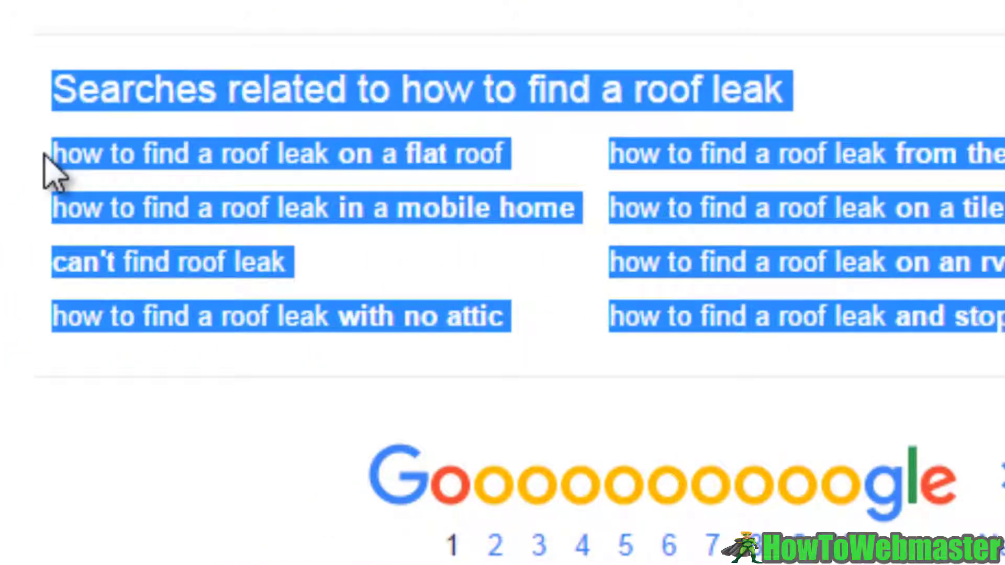
mouse_move(44, 156)
mouse_down()
mouse_move(595, 251)
mouse_move(49, 152)
mouse_move(62, 157)
mouse_up()
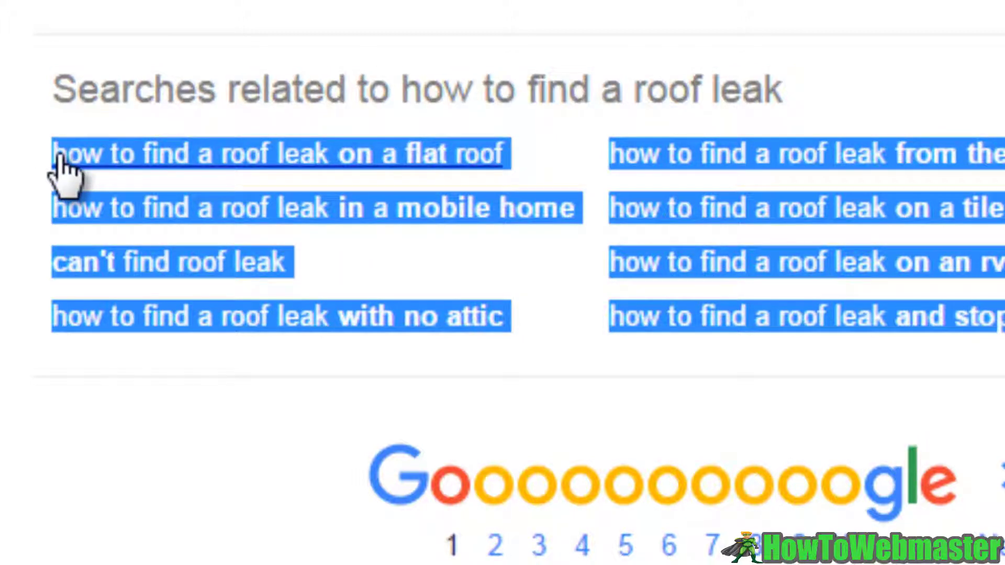
right_click(62, 157)
key(Escape)
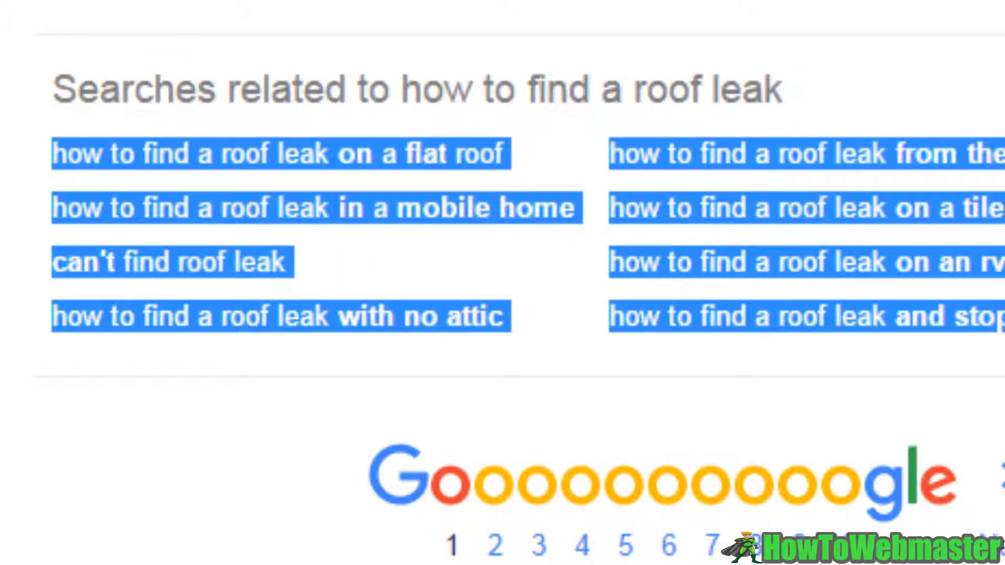
key(alt+Tab)
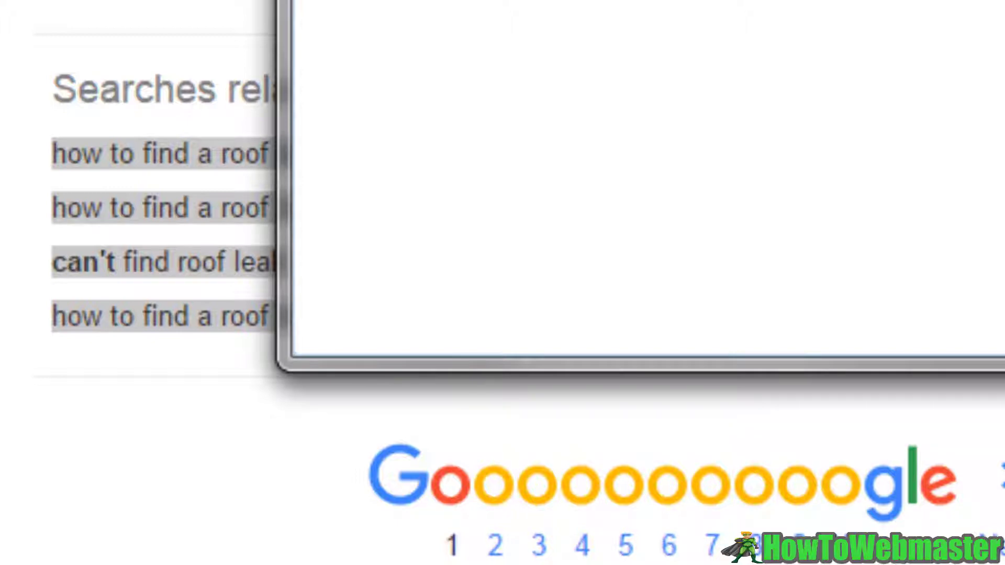
key(ctrl+v)
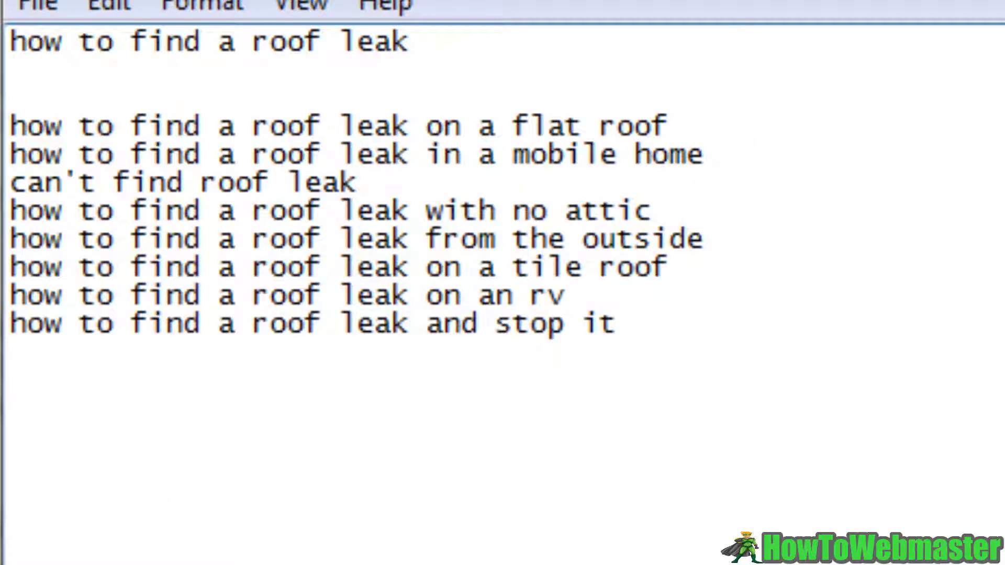
Shorten the first two pasted phrases to "a flat roof" and "mobile home", and delete the "can't find roof leak" line
drag(478, 126, 513, 154)
key(BackSpace)
key(BackSpace)
click(11, 183)
key(shift+Down)
key(BackSpace)
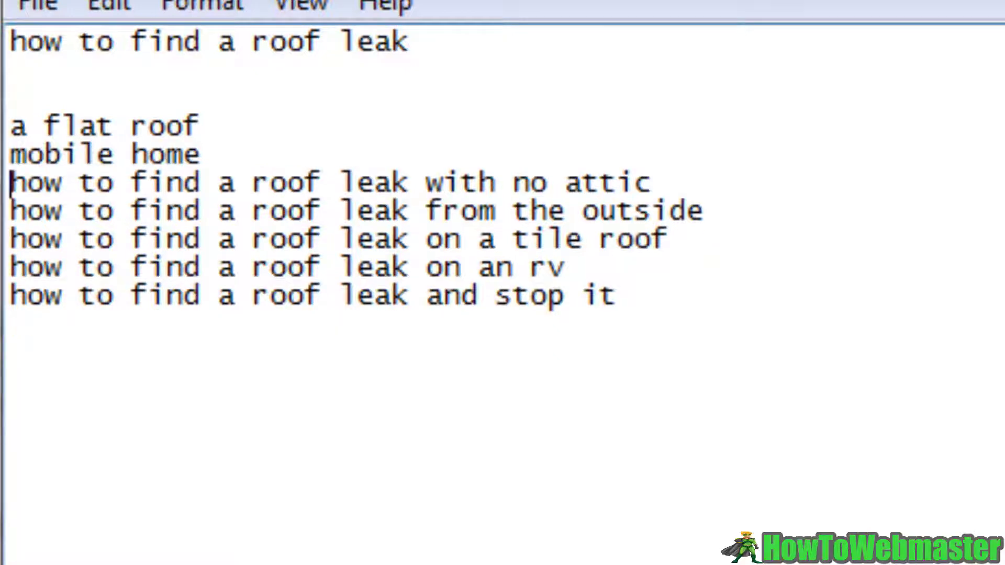
Remove "how to find a roof leak" from the lines ending in "with no attic" and "from the outside"
drag(10, 182, 425, 182)
key(BackSpace)
drag(10, 211, 427, 211)
key(BackSpace)
Shorten the tile roof line to "a tile roof"
key(Down)
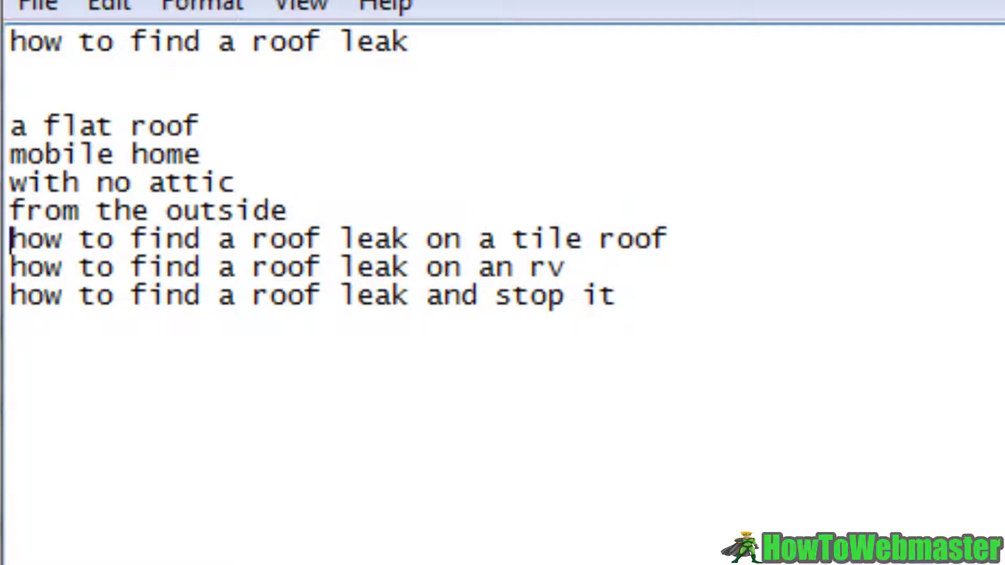
key(ctrl+shift+Right)
key(ctrl+shift+Right)
key(ctrl+shift+Right)
key(ctrl+shift+Right)
key(ctrl+shift+Right)
key(ctrl+shift+Right)
key(ctrl+shift+Right)
key(BackSpace)
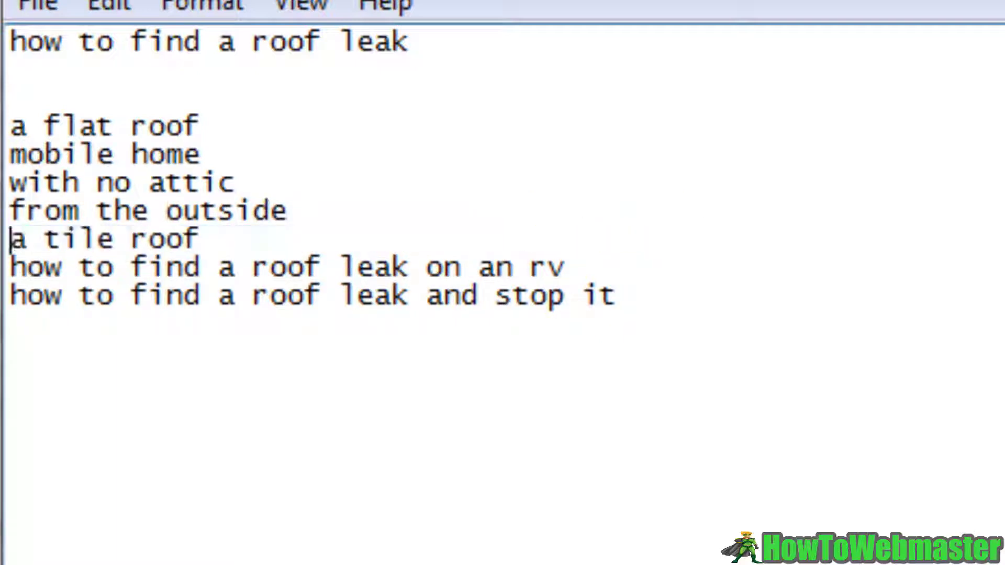
Remove "how to find a roof leak" from the RV line so it reads "on an rv"
key(Down)
key(ctrl+shift+Right)
key(ctrl+shift+Right)
key(ctrl+shift+Right)
key(ctrl+shift+Right)
key(ctrl+shift+Right)
key(ctrl+shift+Right)
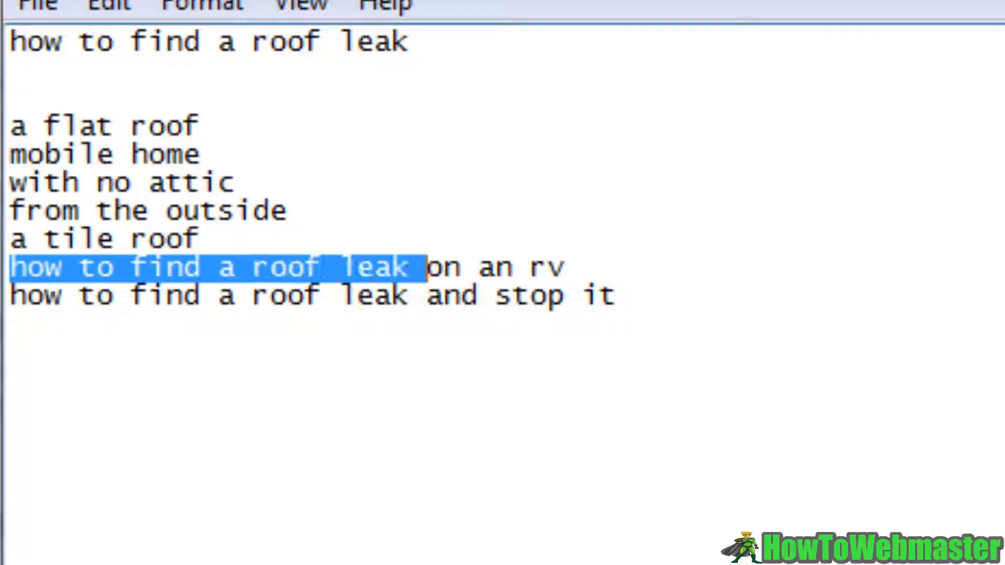
key(BackSpace)
Replace "how to find a roof leak and" with "how to" in the last line, making it "how to stop it"
key(Down)
key(ctrl+shift+Right)
key(ctrl+shift+Right)
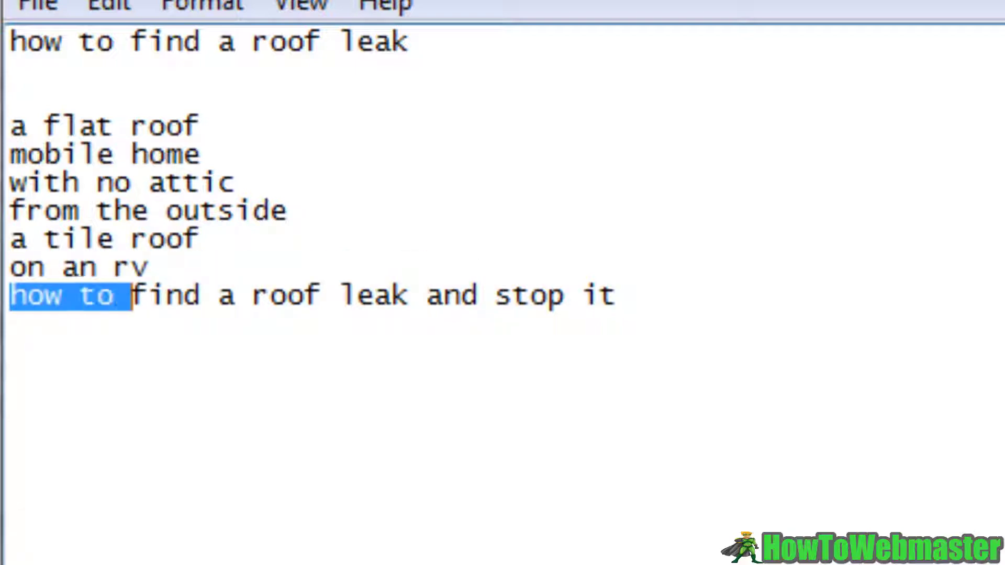
key(ctrl+shift+Right)
key(ctrl+shift+Right)
key(ctrl+shift+Right)
key(ctrl+shift+Right)
key(ctrl+shift+Right)
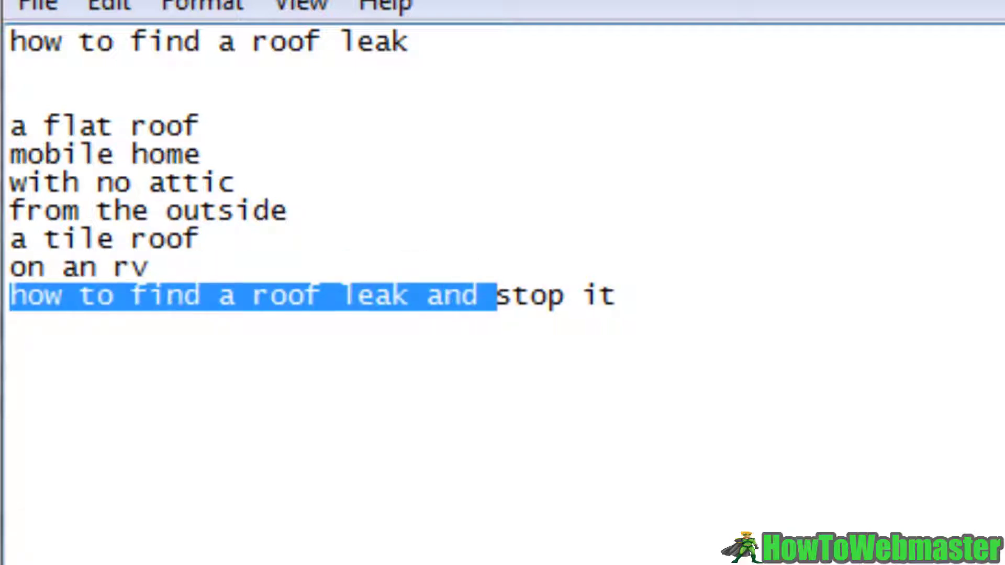
text(how to)
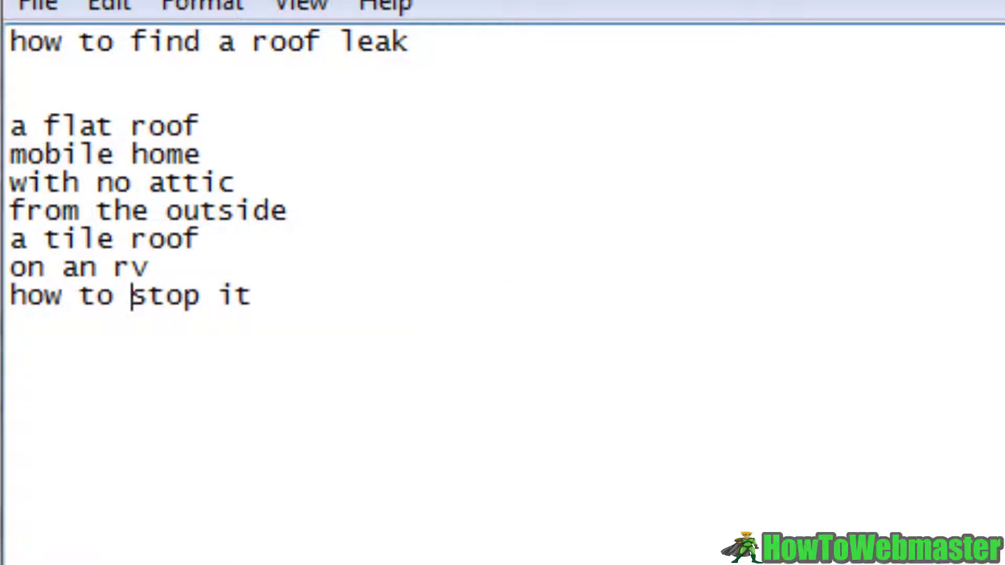
Separate "how to stop it" from the list with two blank lines and prefix it with "call to action ->"
click(10, 296)
key(Up)
key(Up)
key(Up)
key(Up)
key(Up)
key(Up)
key(Down)
key(Down)
key(Down)
key(Down)
key(Down)
key(Down)
key(Return)
key(Return)
text(call to )
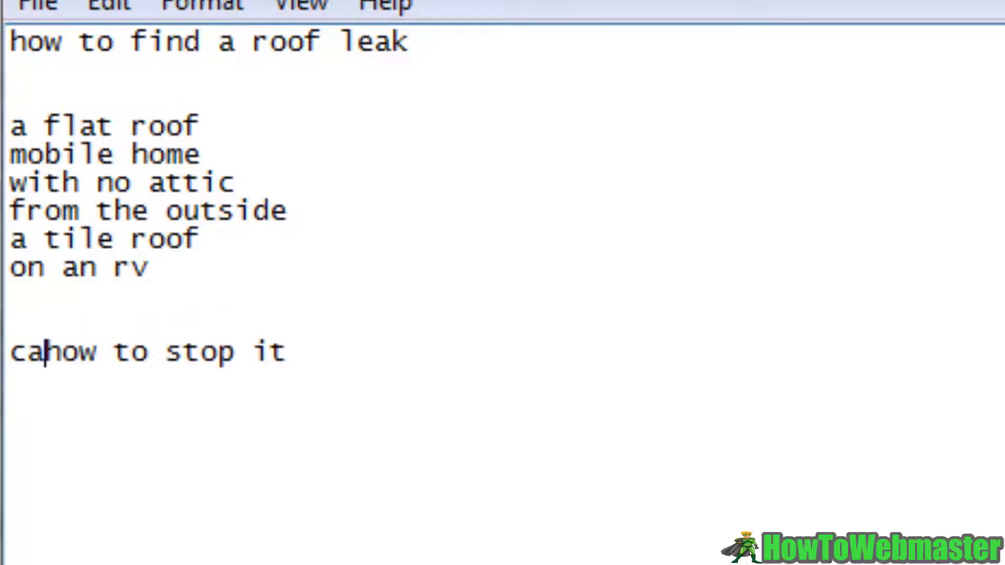
text(action ->)
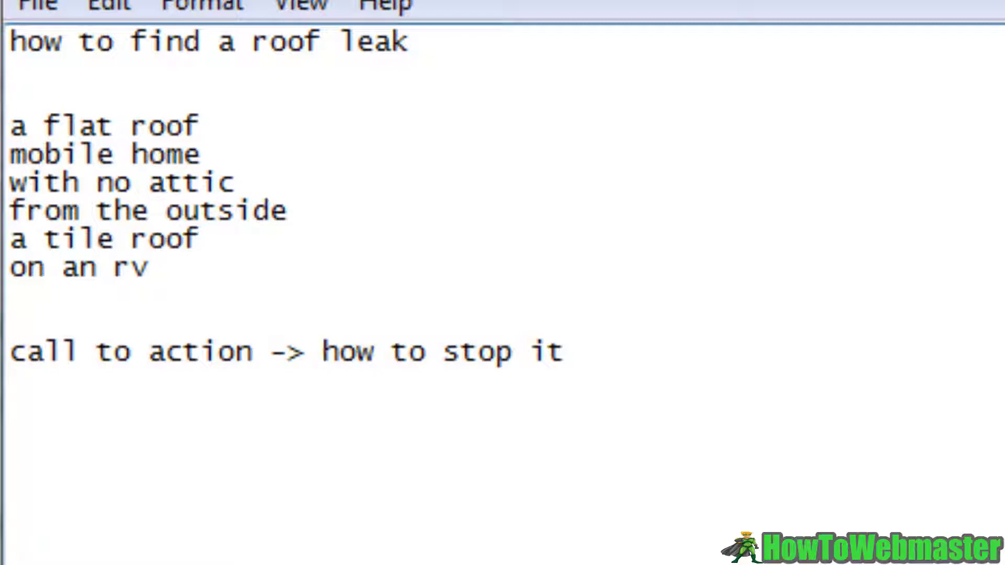
Put a dash and a space before each of the six subtopic lines, from "a flat roof" through "on an rv"
key(Up)
key(Up)
key(Up)
key(Up)
key(Up)
key(Up)
key(Up)
key(Up)
text(-)
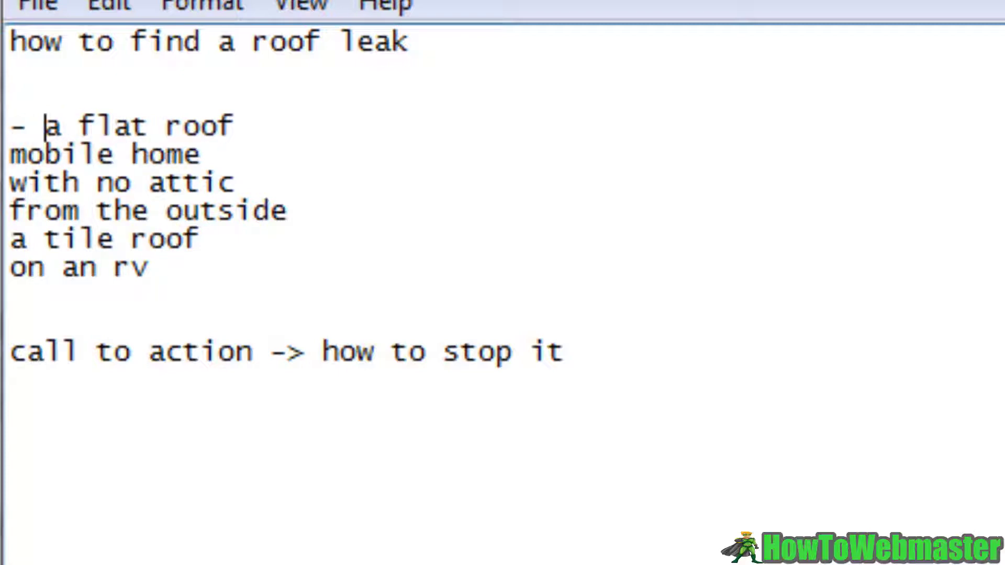
key(Down)
key(Home)
text(-)
key(Down)
key(Home)
text(-)
key(Down)
key(Home)
text(-)
key(Down)
key(Home)
text(-)
key(Down)
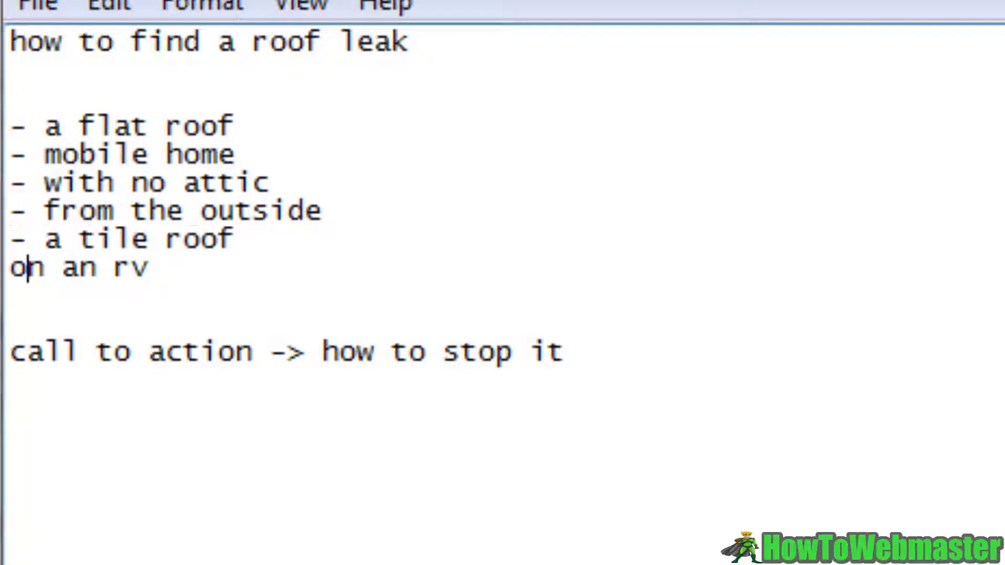
key(Home)
text(-)
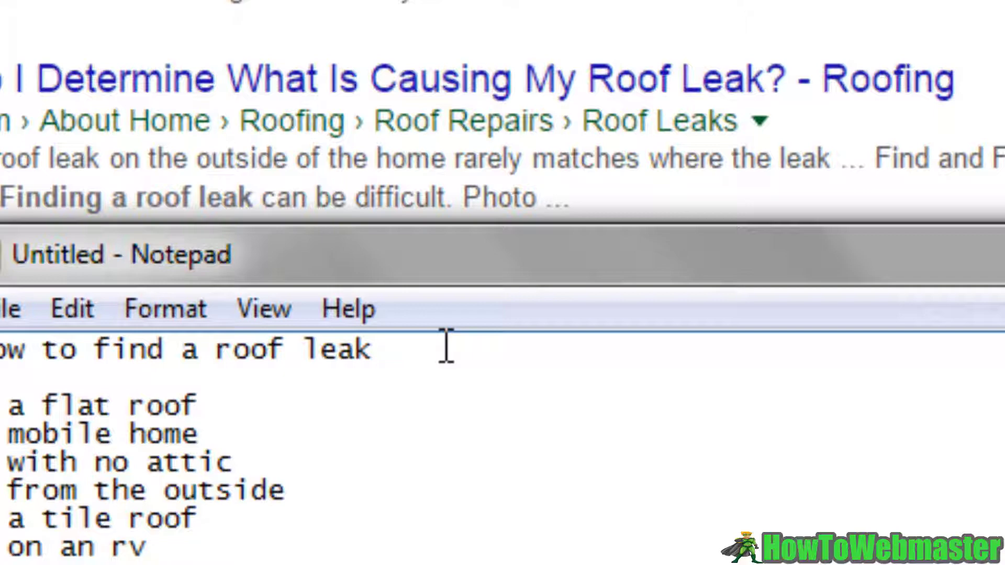
key(shift+Down)
key(shift+Down)
key(shift+Down)
key(shift+Down)
key(shift+Down)
key(shift+Down)
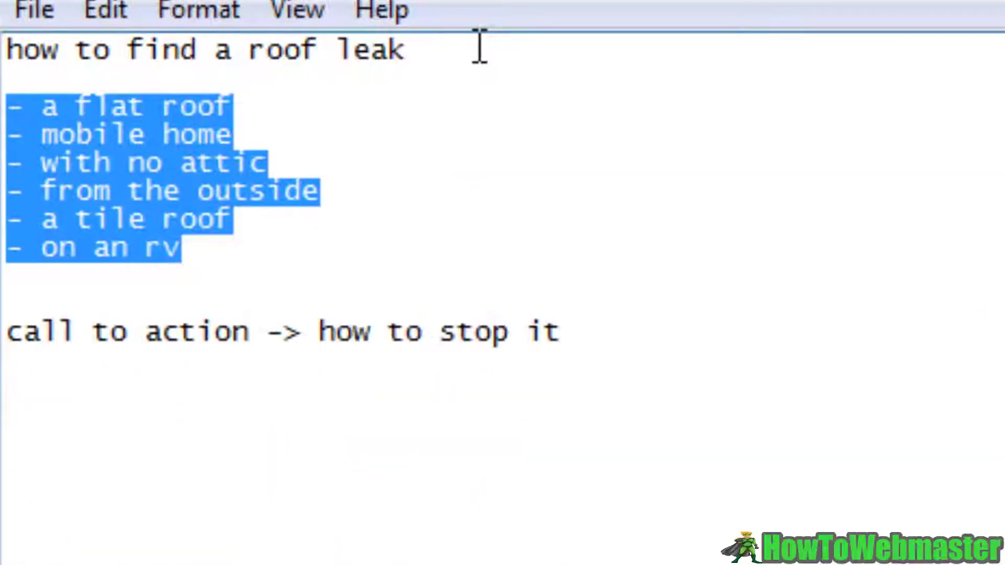
key(Down)
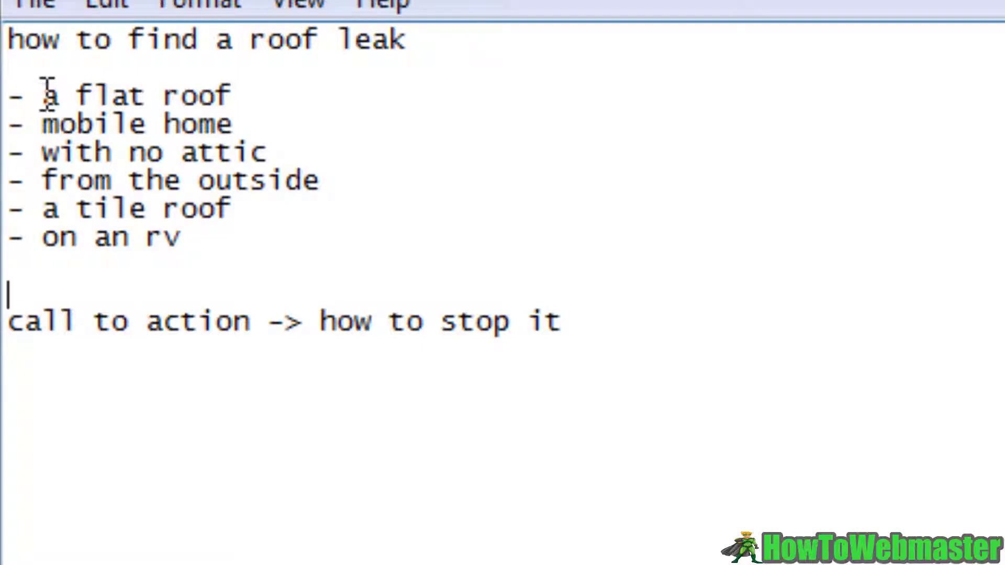
Duplicate the whole outline underneath itself, divided from the original by a line of equals signs
drag(11, 42, 743, 350)
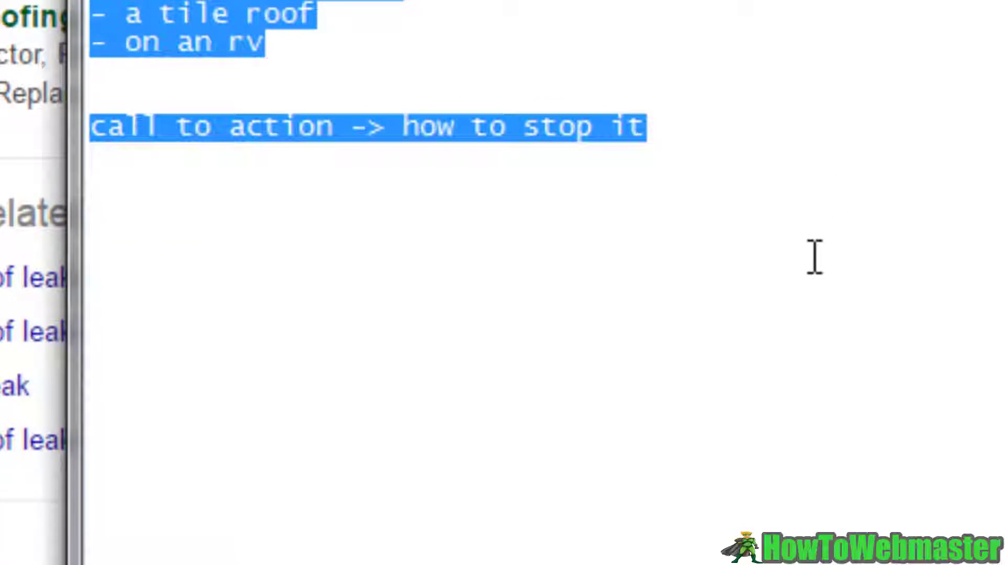
click(796, 236)
key(Return)
key(Return)
text(============)
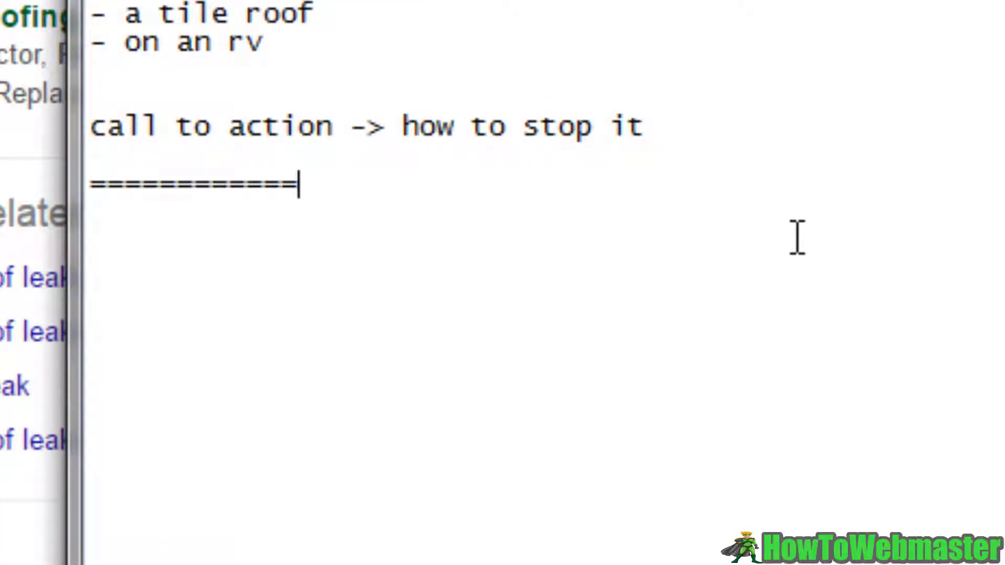
text(=============)
key(Return)
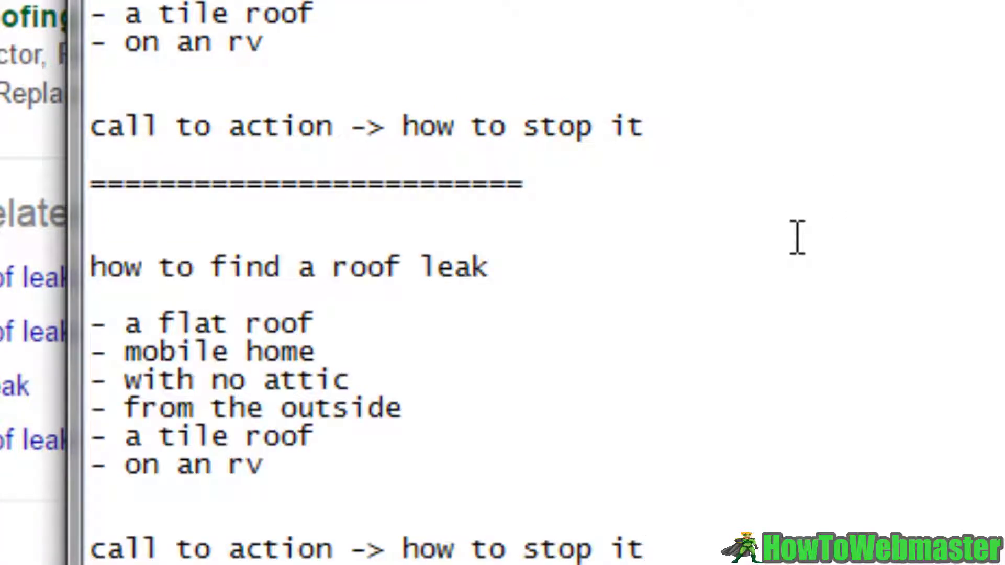
Copy "mobile home" from the duplicated outline's list and remove it from there
click(116, 324)
key(Down)
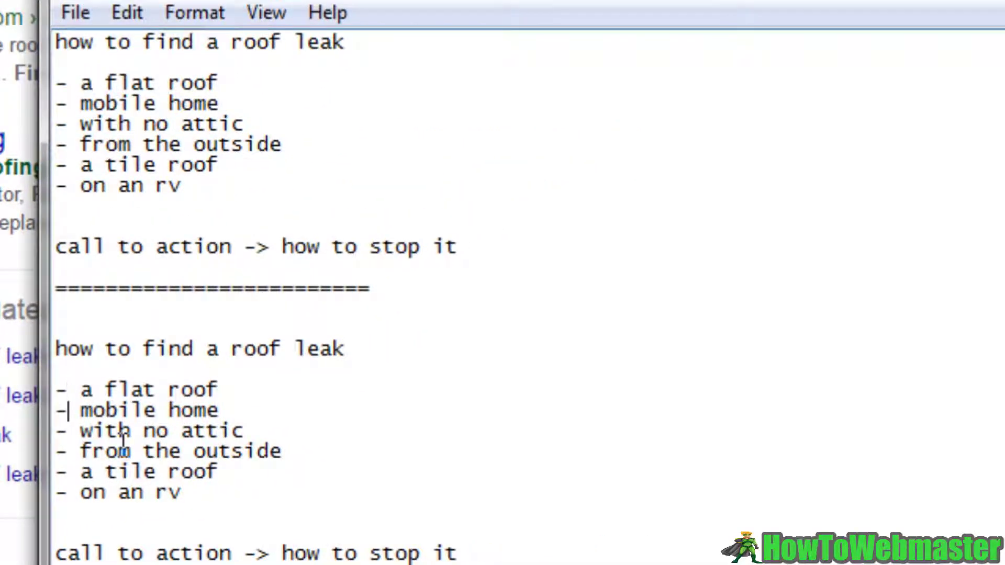
key(shift+End)
key(ctrl+c)
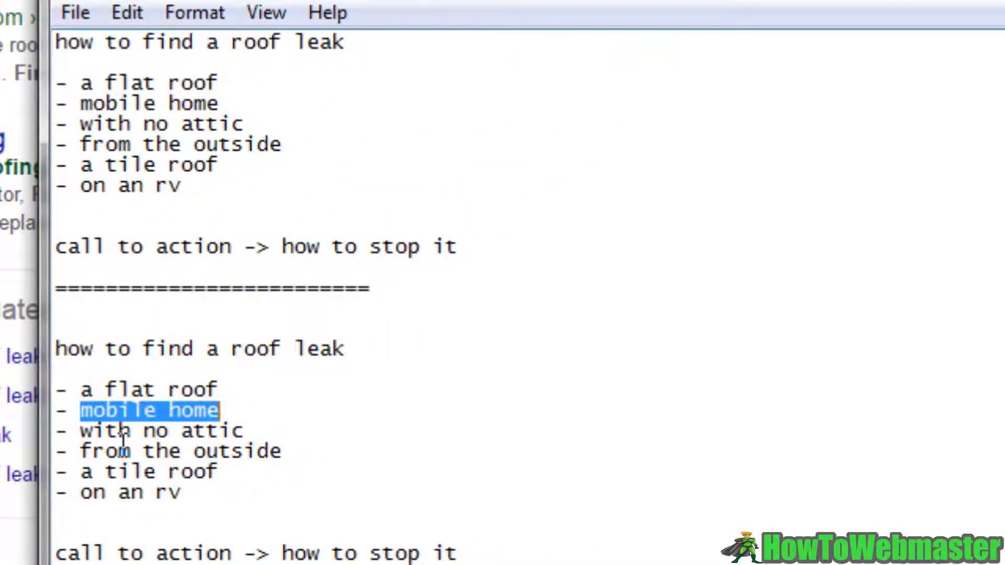
key(BackSpace)
Delete the entire dashed subtopic list from the duplicated outline, keeping its title and call to action
key(Up)
key(Home)
key(shift+Down)
key(shift+Down)
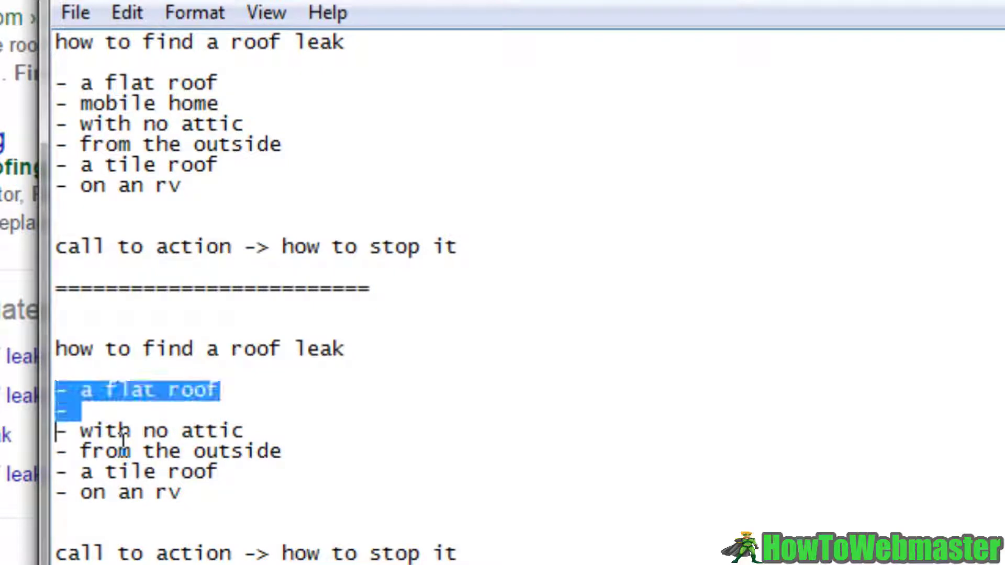
key(shift+Down)
key(shift+Down)
key(shift+Down)
key(shift+Down)
key(BackSpace)
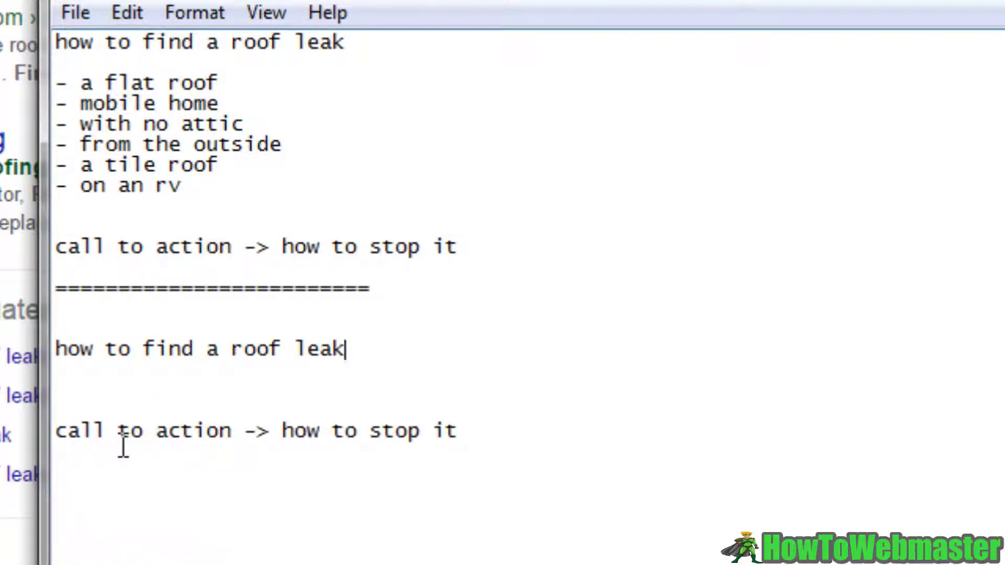
Change the second outline's title to "how to find a roof leak in a mobile home" and copy the full title
key(ctrl+v)
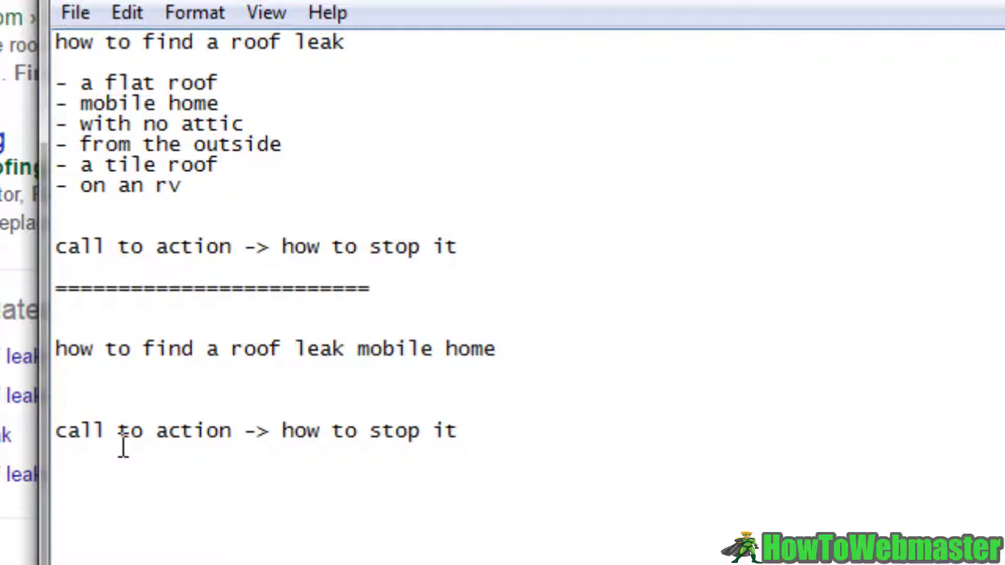
text(in a)
key(shift+End)
key(ctrl+c)
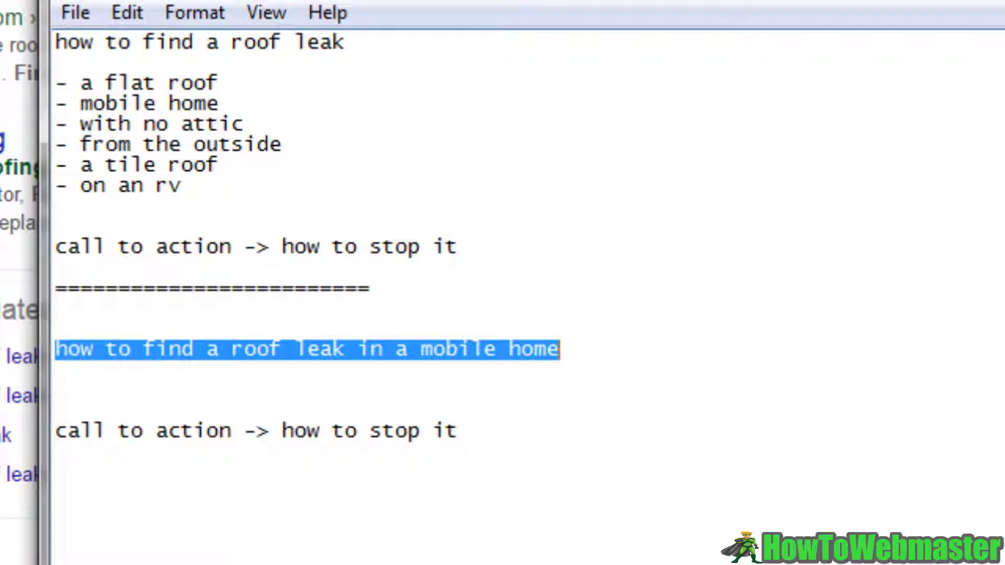
In Google's Keyword Planner, open the search for new keywords and paste "how to find a roof leak in a mobile home" as the product or service
key(alt+Tab)
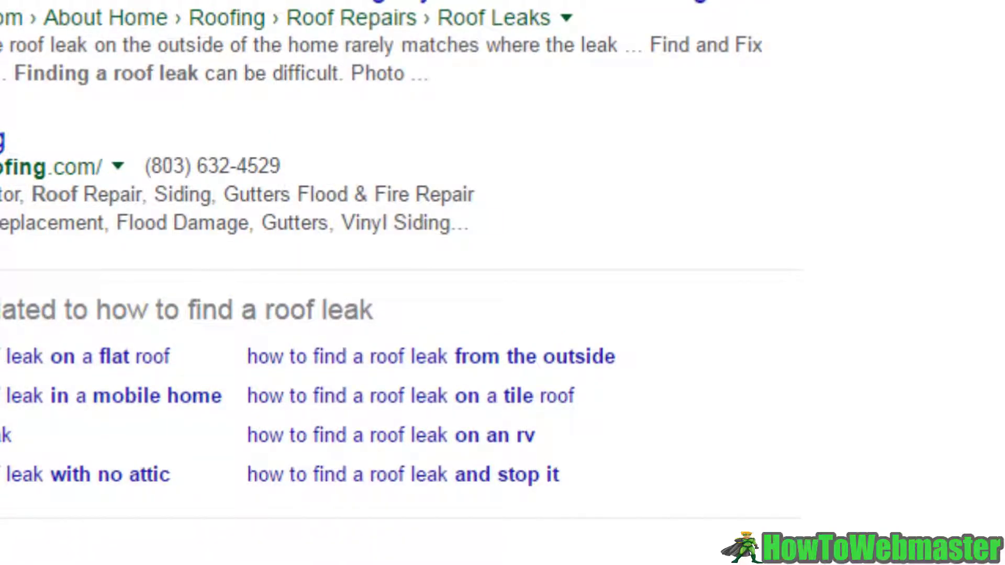
scroll(480, 134, up, 15)
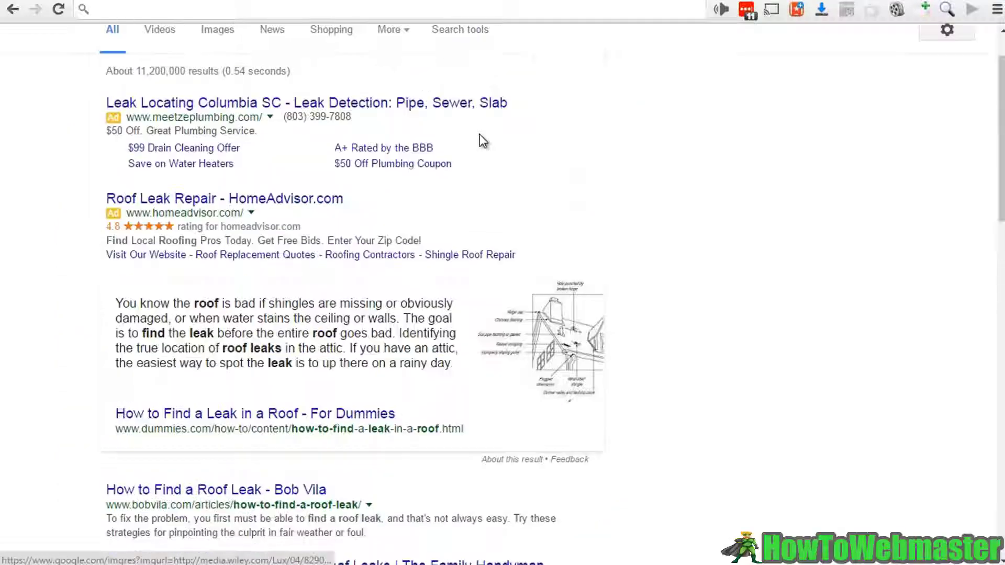
scroll(480, 134, down, 5)
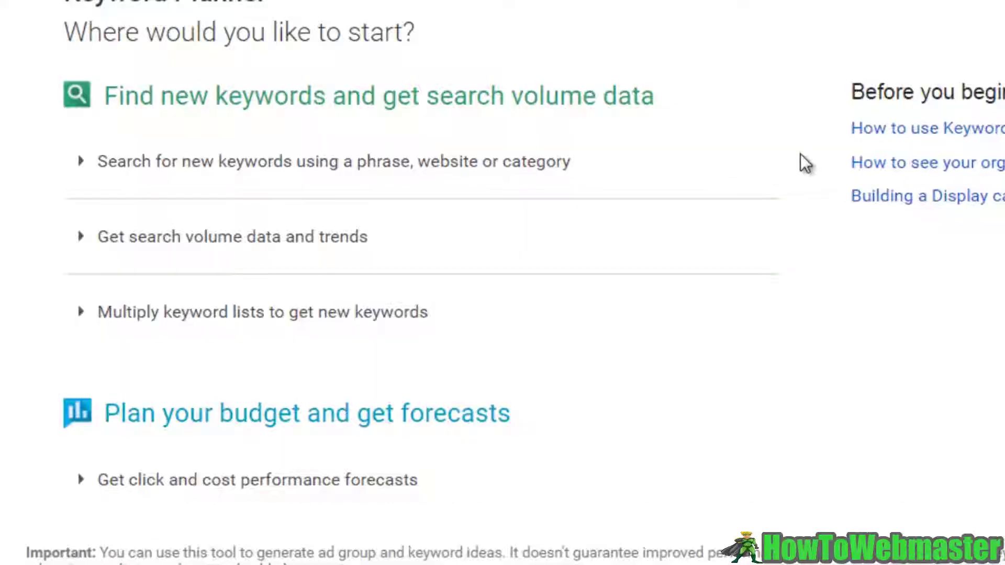
scroll(799, 154, down, 2)
scroll(800, 154, up, 2)
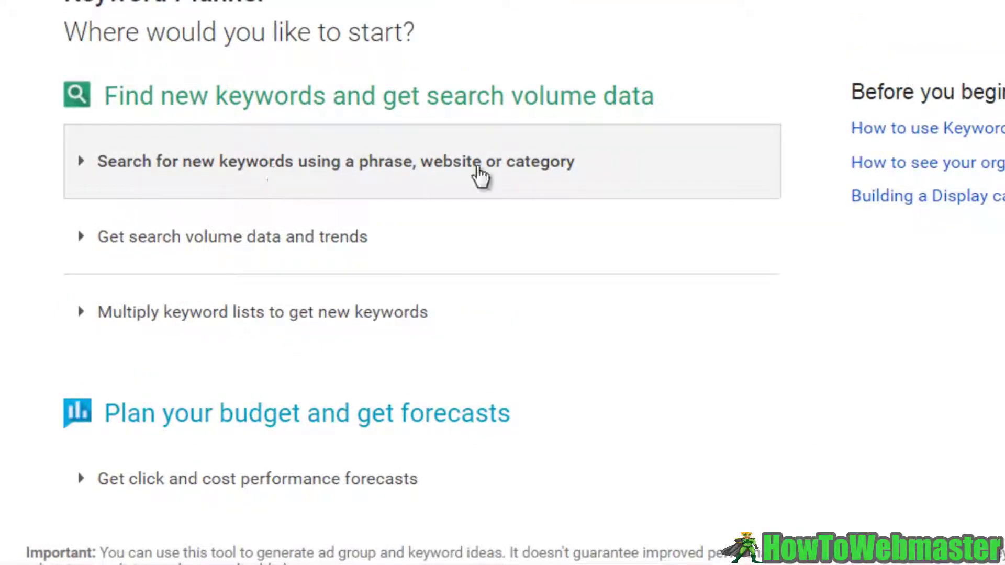
click(399, 157)
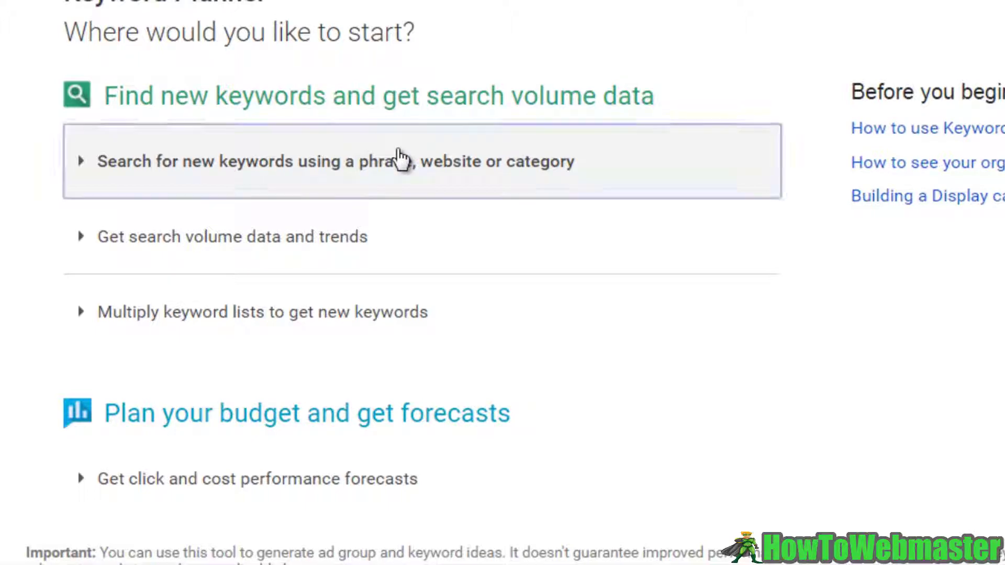
click(364, 302)
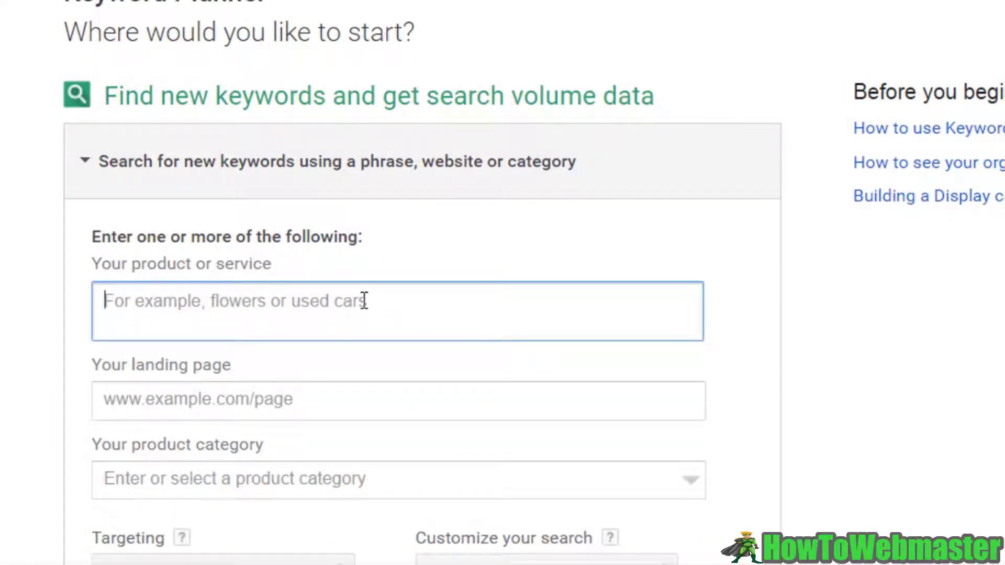
right_click(365, 302)
click(422, 104)
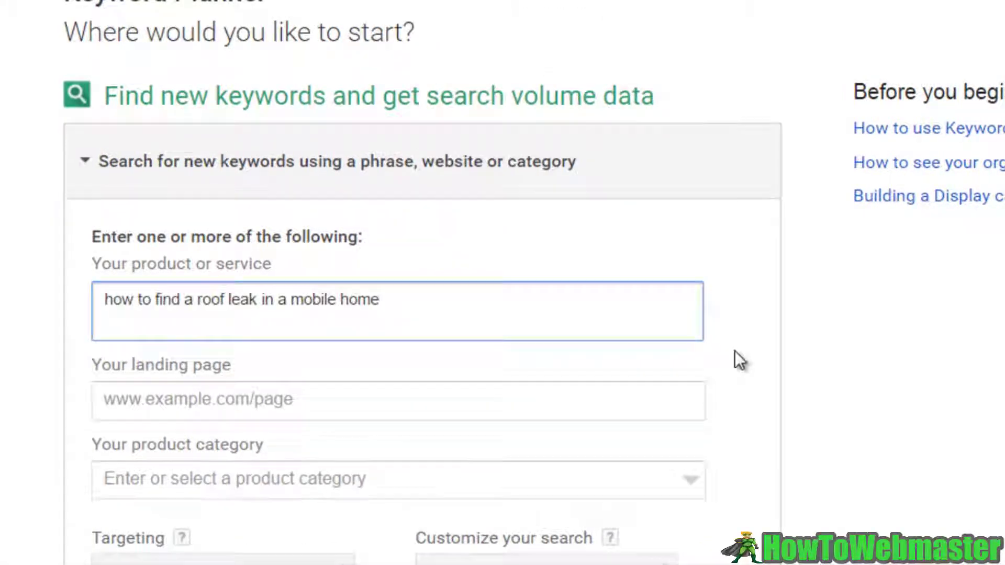
Get keyword ideas for the phrase with no product category, targeting United States, all languages and Google
scroll(734, 351, down, 4)
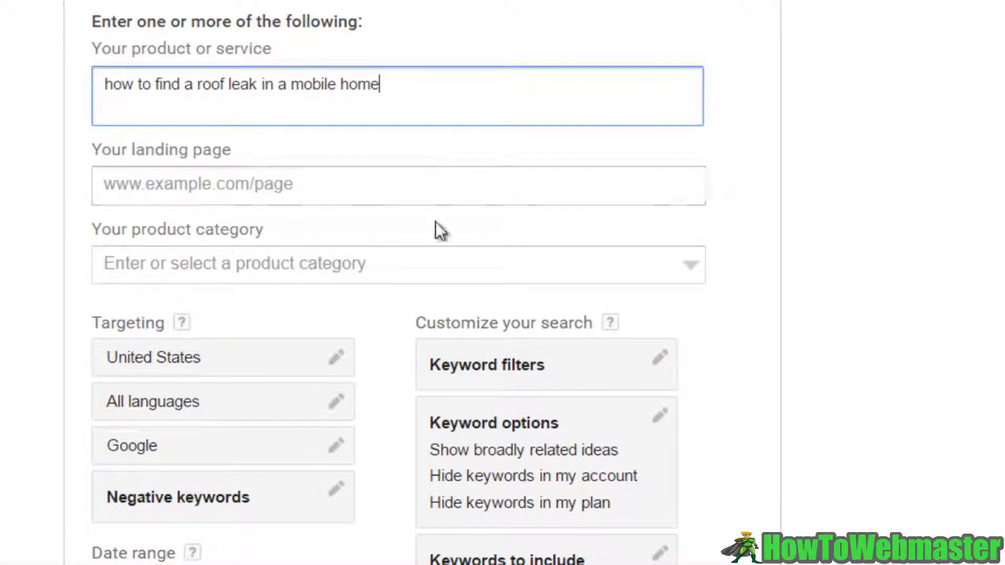
scroll(411, 304, down, 4)
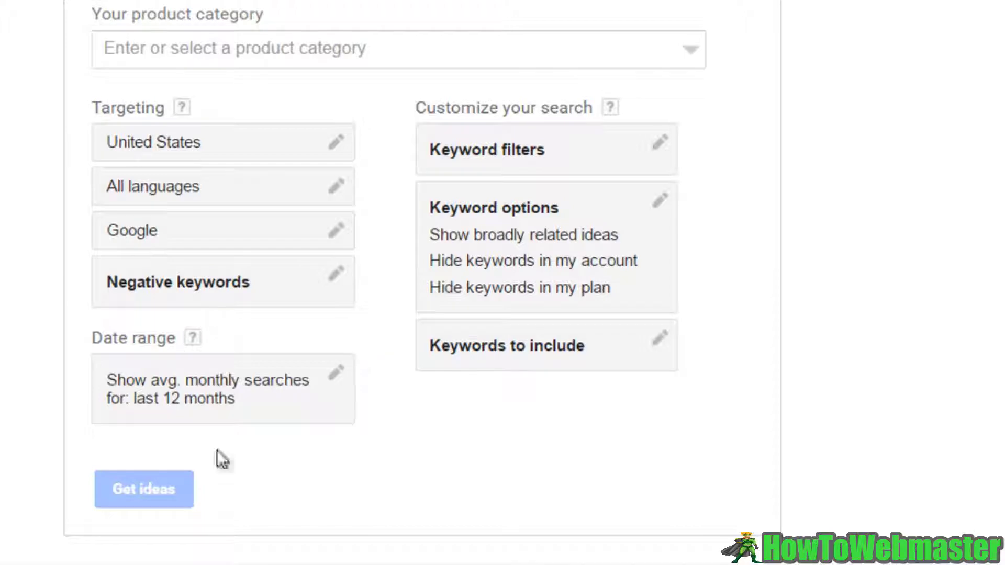
scroll(409, 234, up, 4)
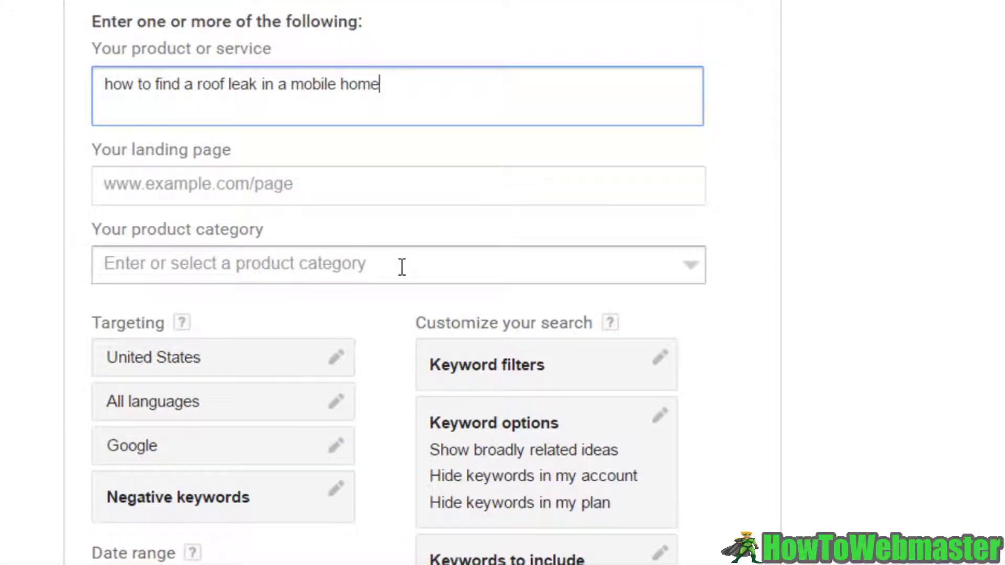
click(402, 267)
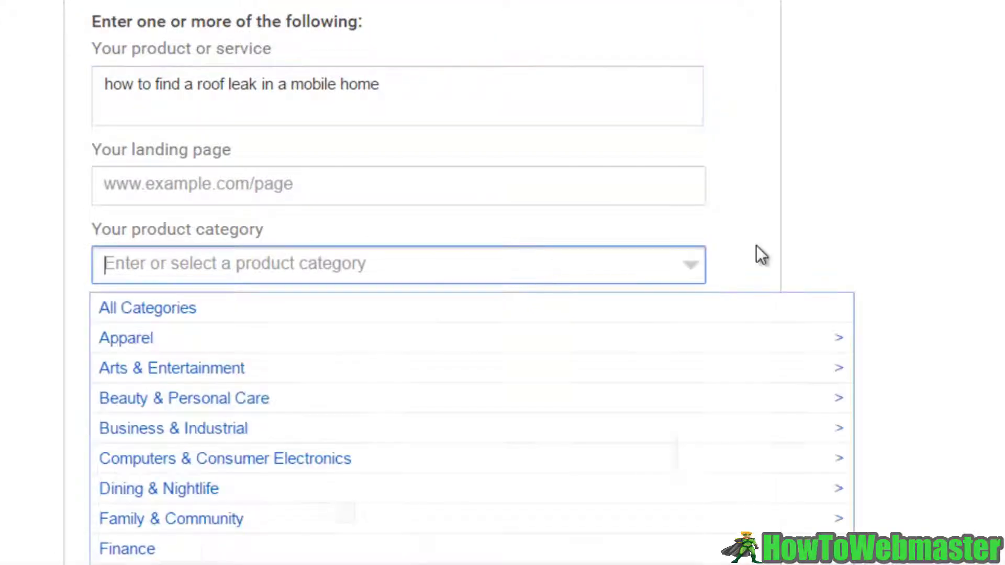
click(724, 266)
scroll(774, 207, down, 4)
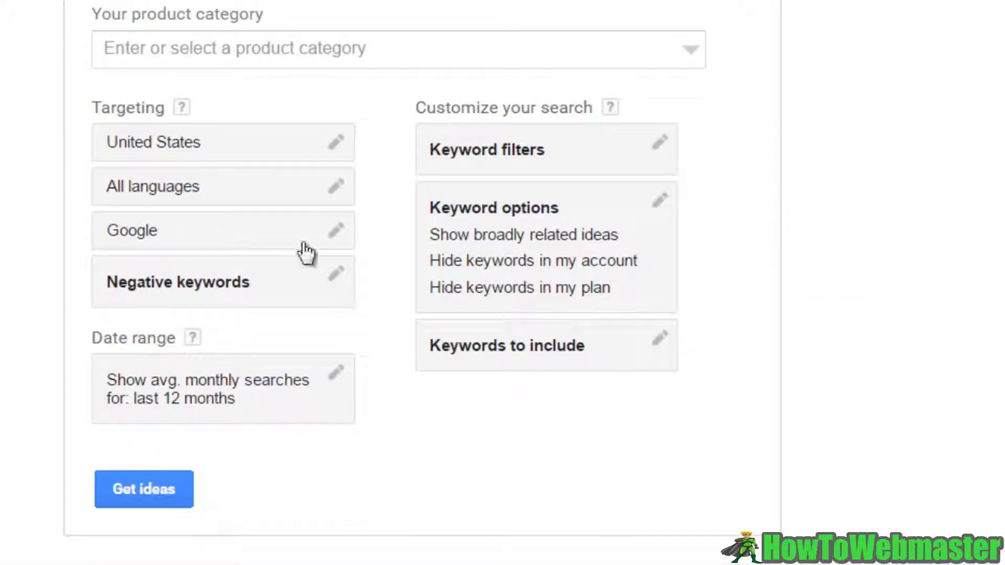
scroll(360, 178, up, 2)
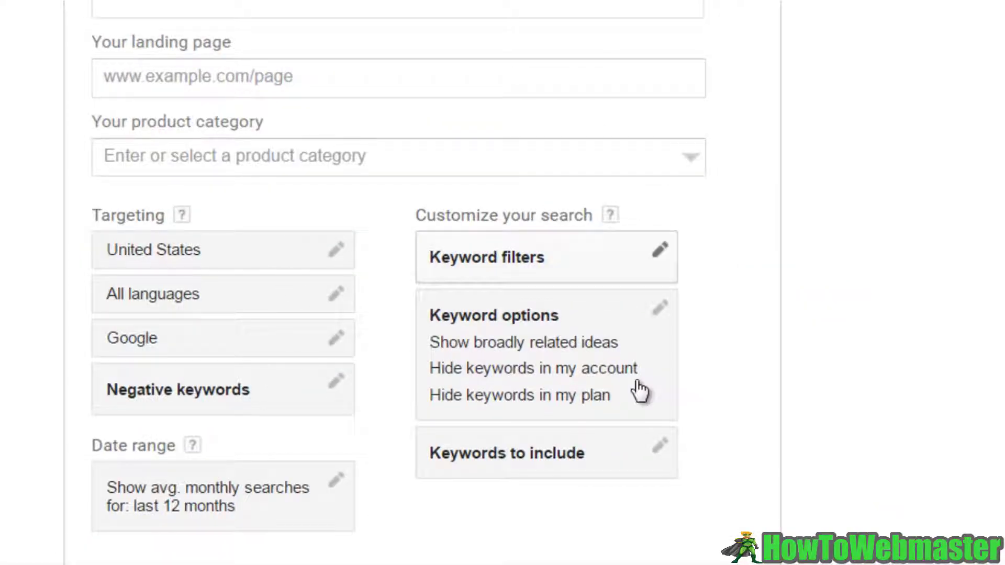
scroll(390, 306, down, 4)
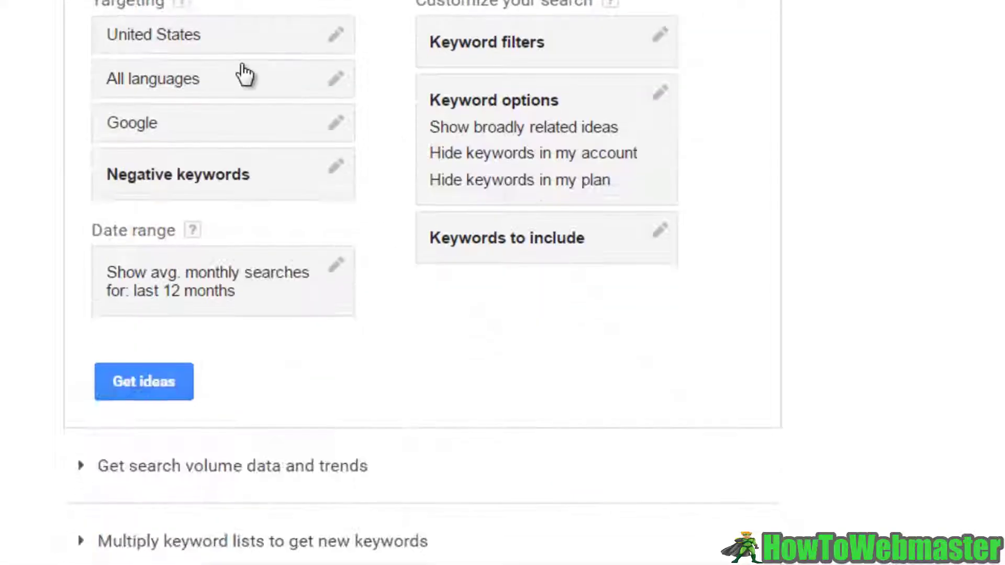
scroll(343, 278, up, 4)
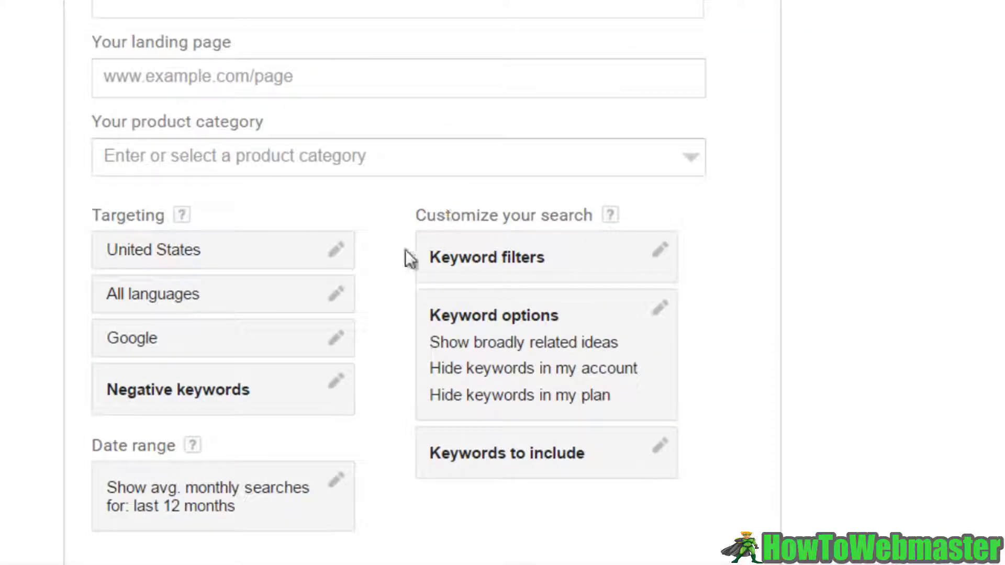
scroll(394, 270, down, 2)
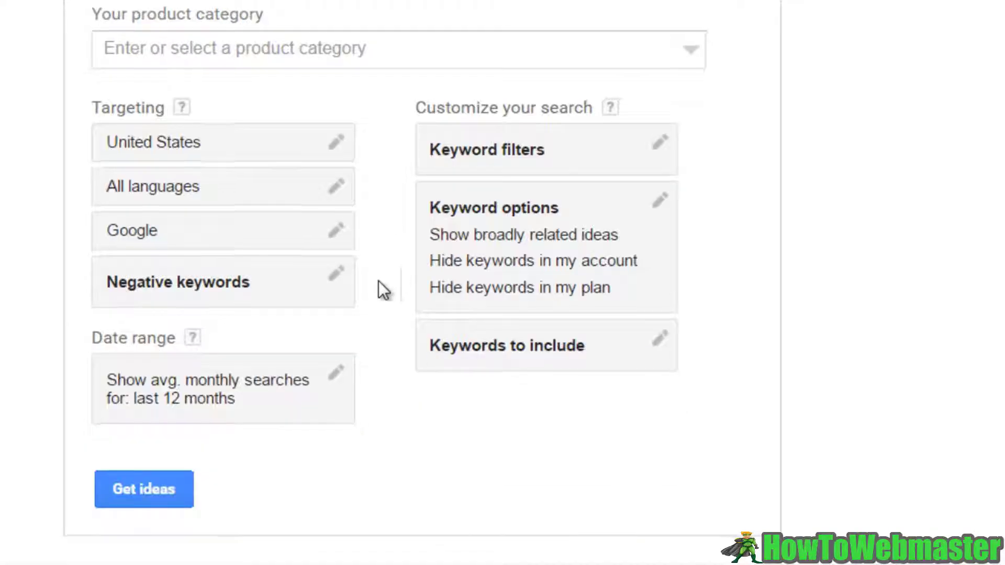
click(152, 491)
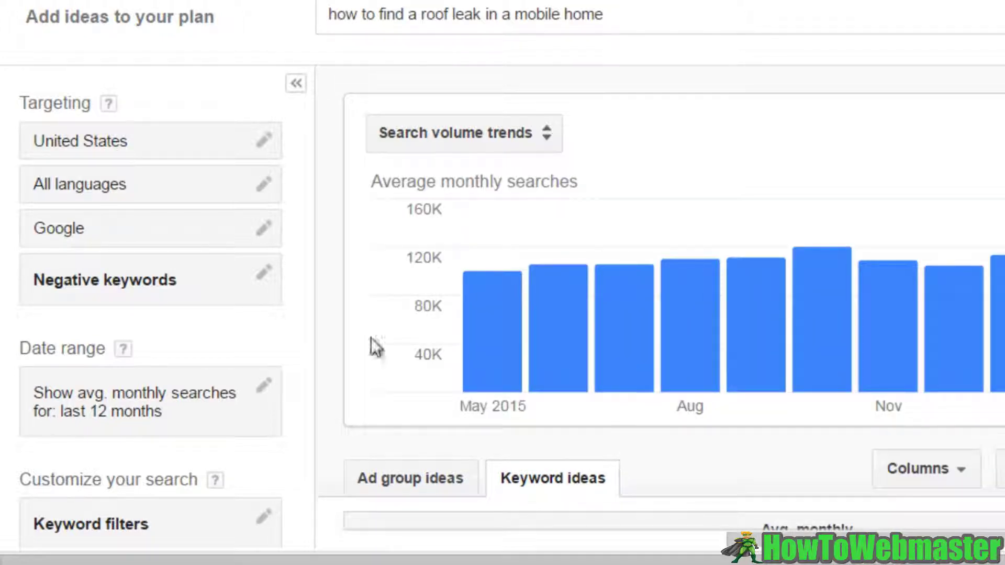
Examine the suggested keywords with their average monthly searches and competition
scroll(325, 351, down, 7)
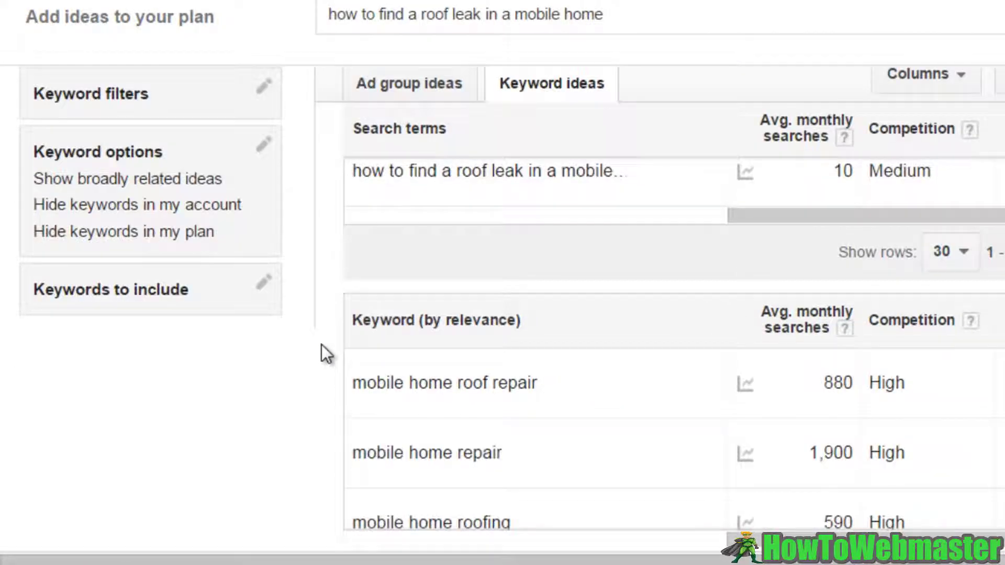
scroll(321, 345, down, 2)
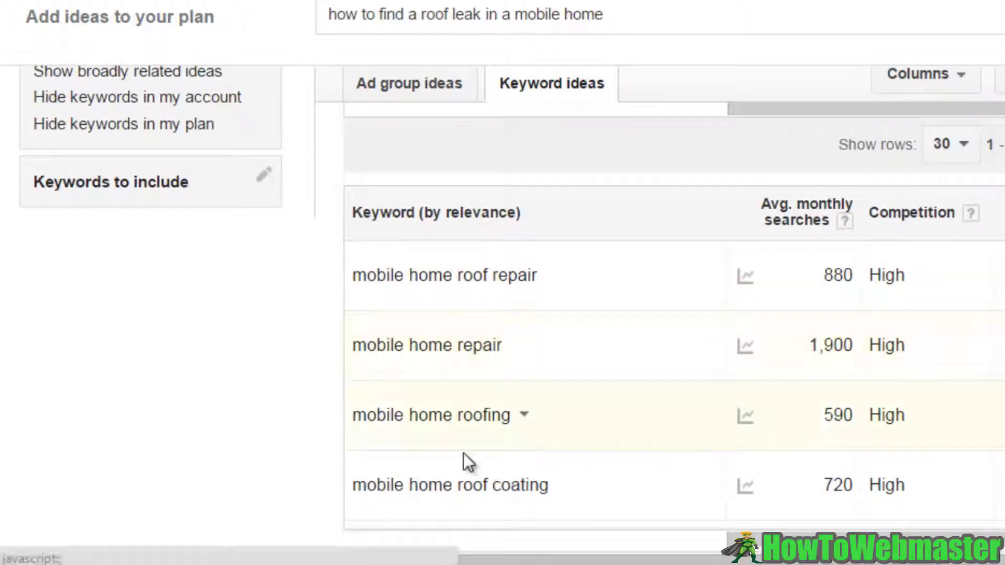
scroll(506, 447, down, 3)
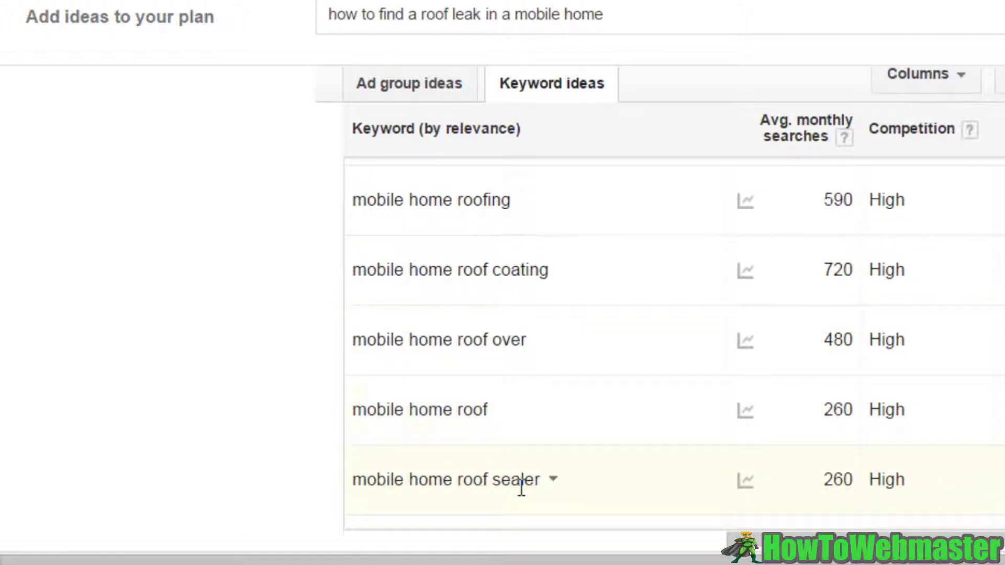
scroll(530, 403, down, 7)
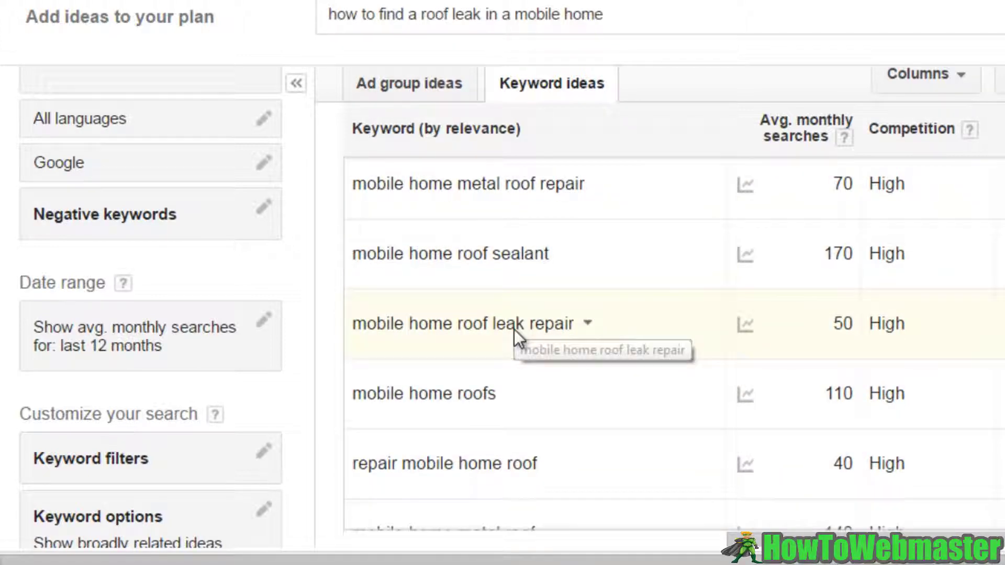
scroll(515, 330, down, 3)
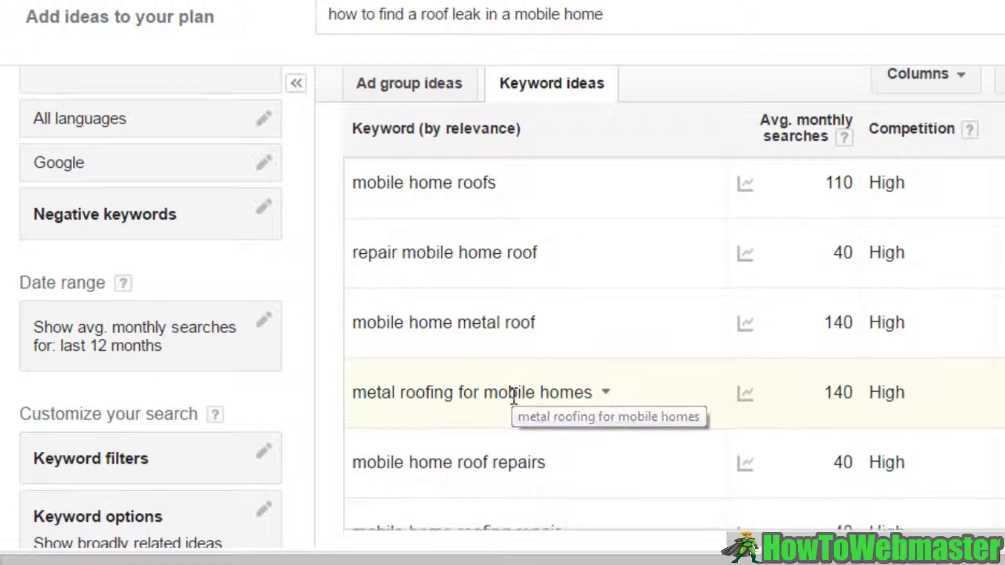
scroll(514, 396, down, 3)
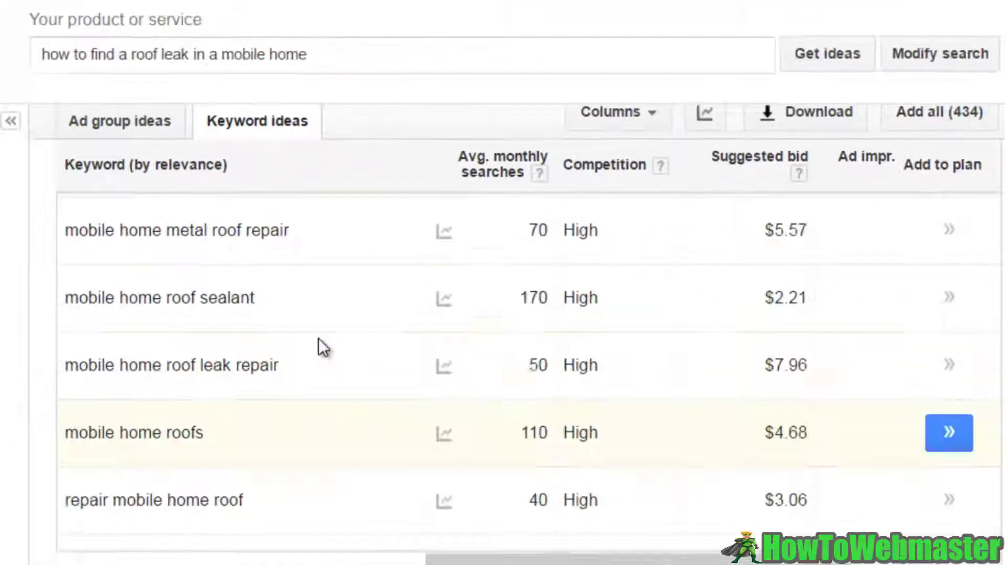
Download the keyword ideas in Excel CSV format and save the file
scroll(287, 345, up, 10)
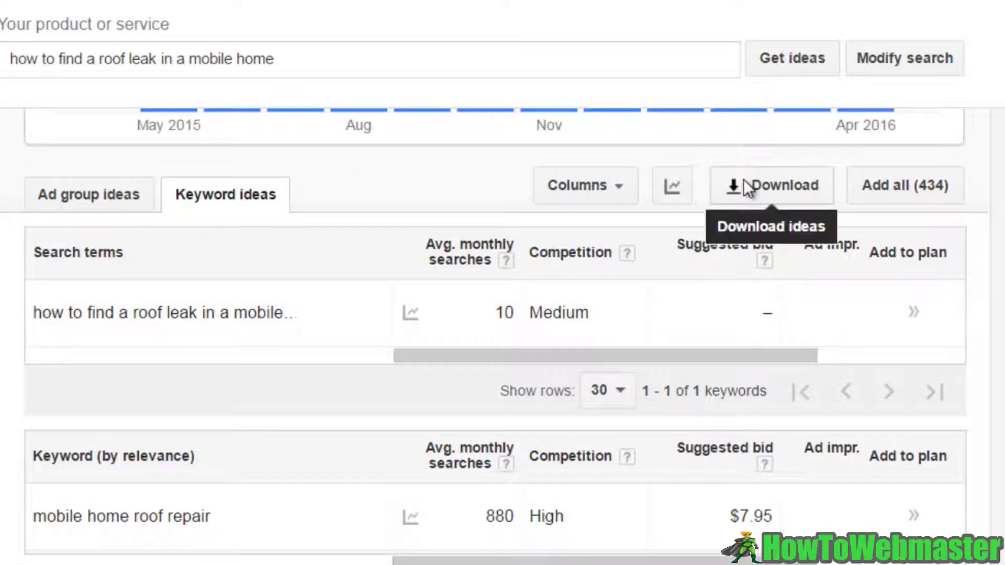
click(743, 181)
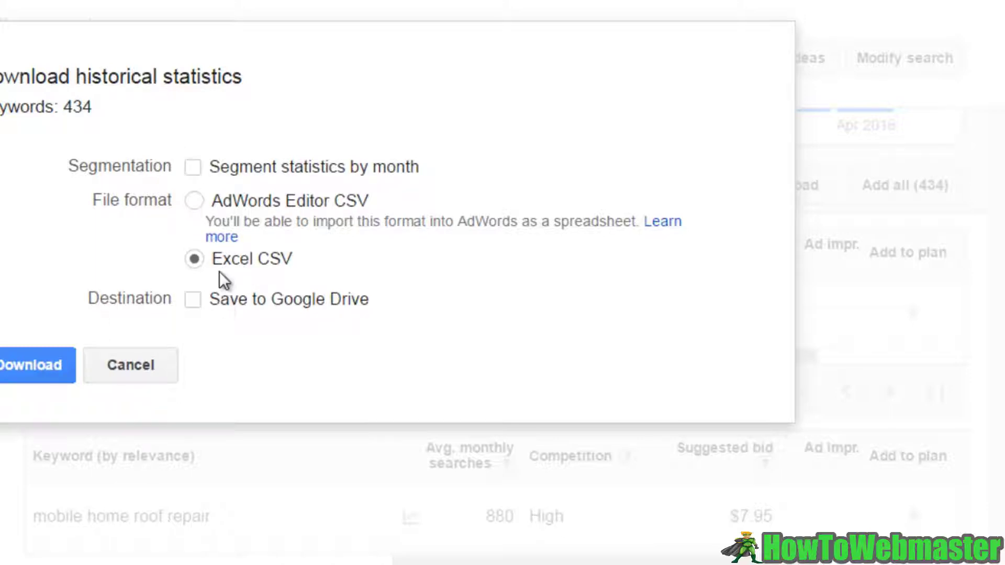
click(40, 369)
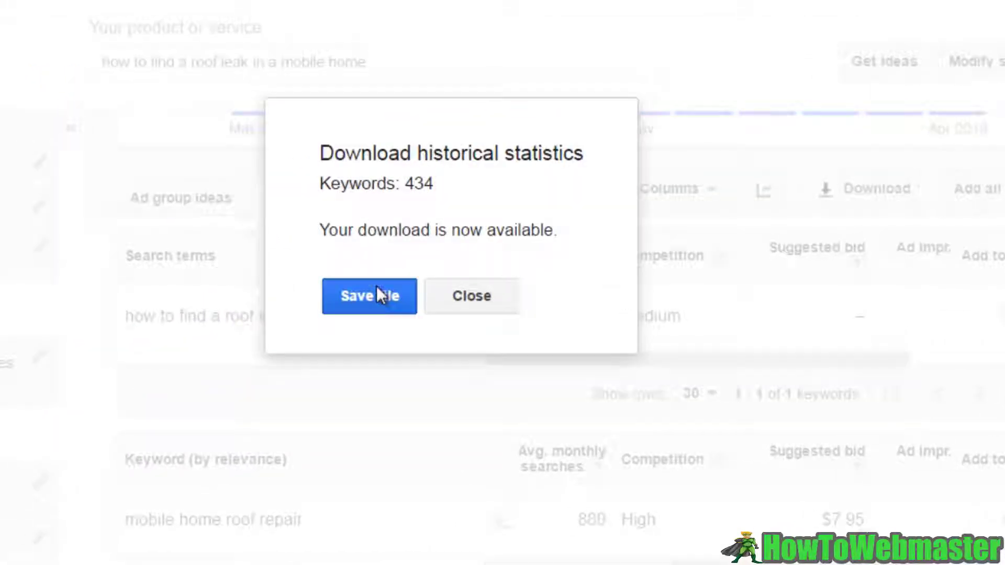
click(376, 290)
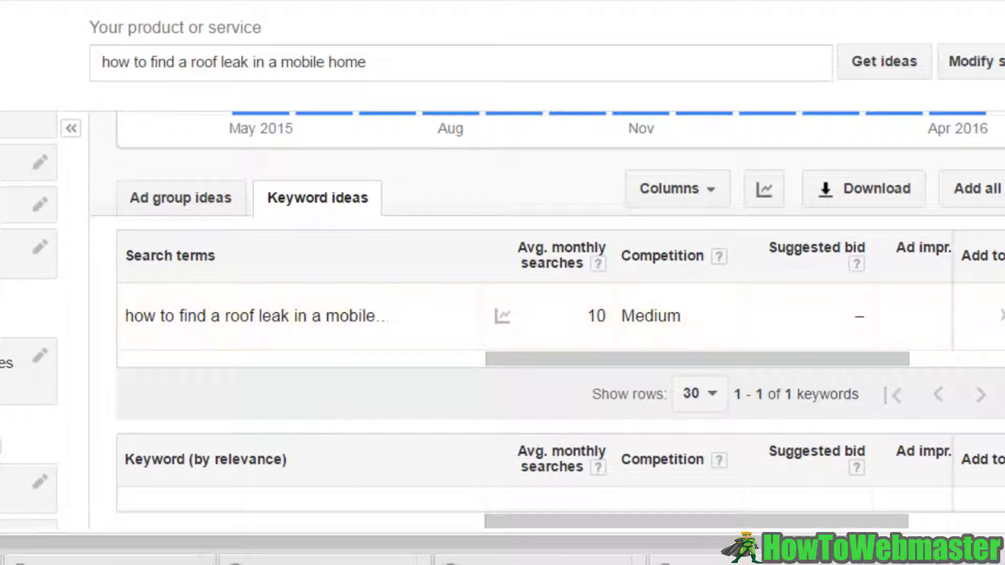
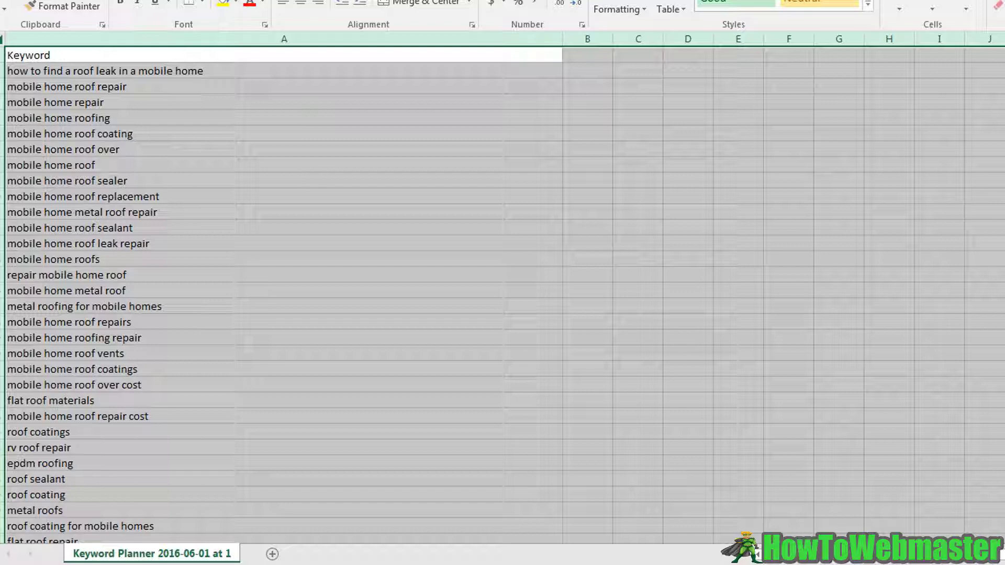
In the downloaded Excel keyword sheet, enlarge the font of all cells by six size increments and clear the full-sheet selection
key(ctrl+shift+period)
key(ctrl+shift+period)
key(ctrl+shift+period)
key(ctrl+shift+period)
key(ctrl+shift+period)
key(ctrl+shift+period)
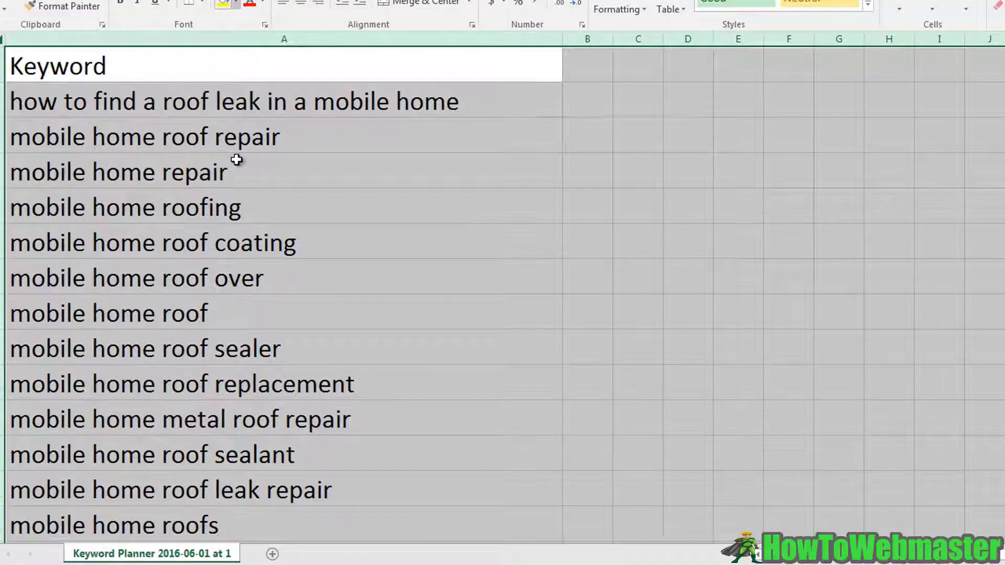
click(234, 157)
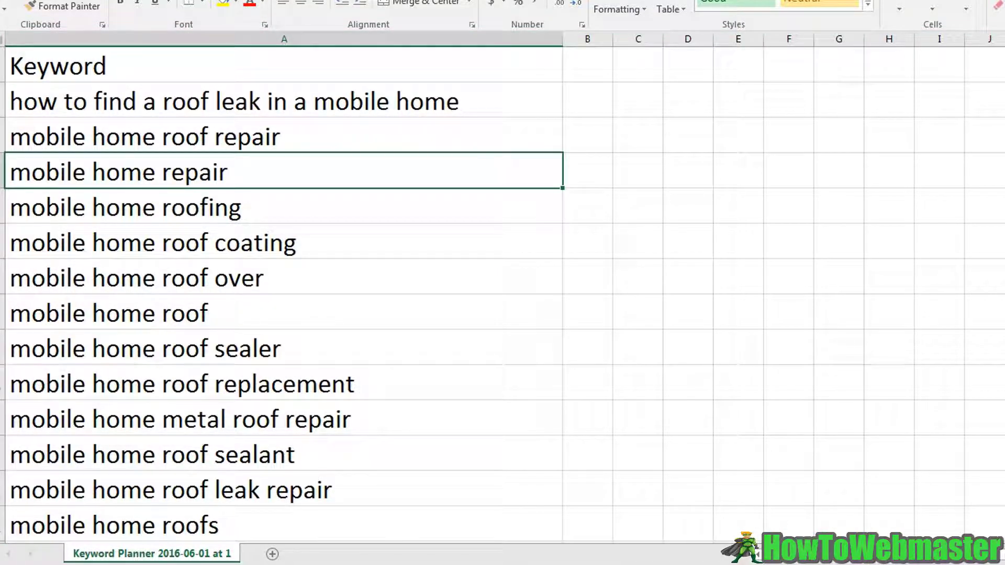
Look through the downloaded keyword list for phrases related to mobile home roofs and roof leaks
scroll(503, 293, down, 20)
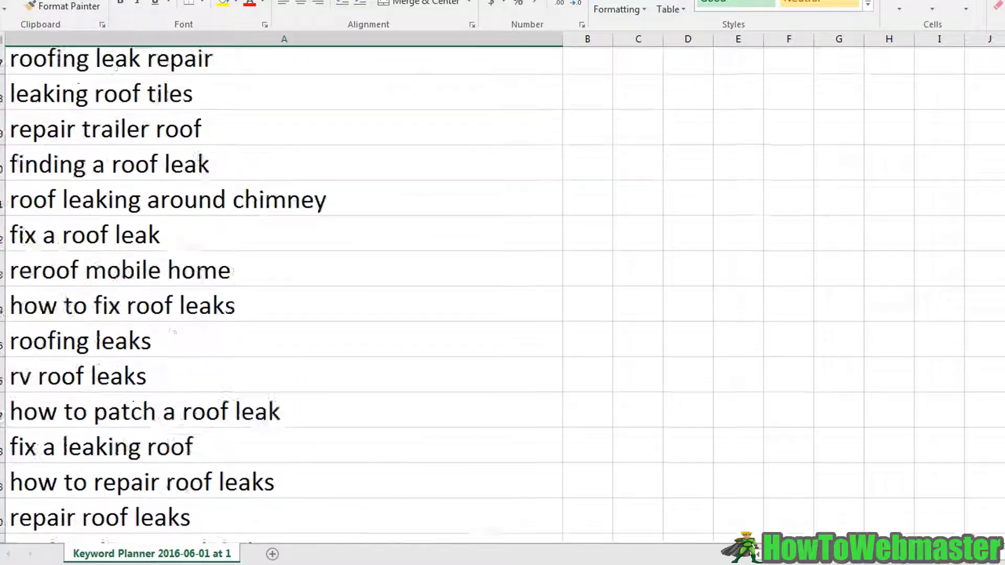
scroll(503, 293, down, 5)
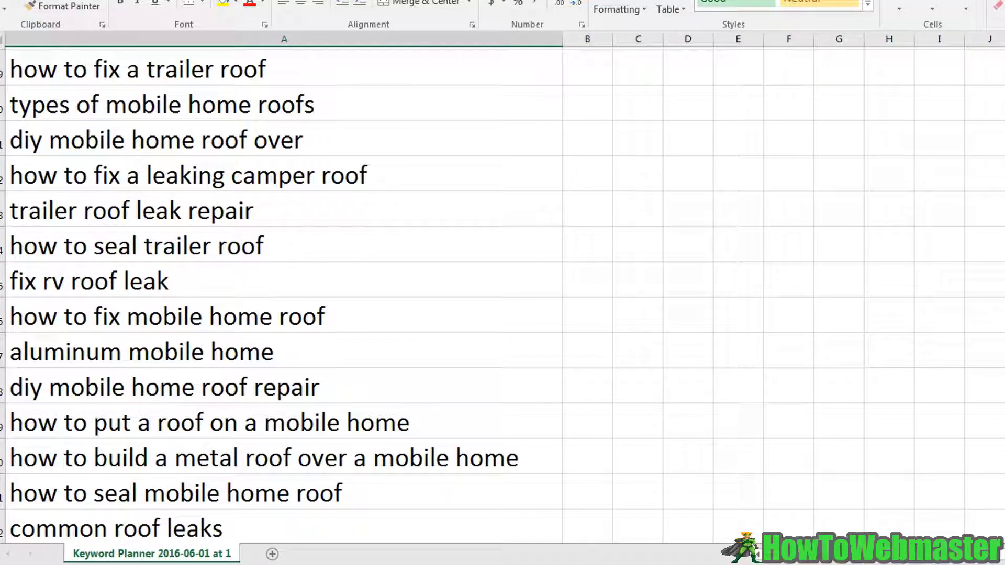
scroll(502, 294, up, 20)
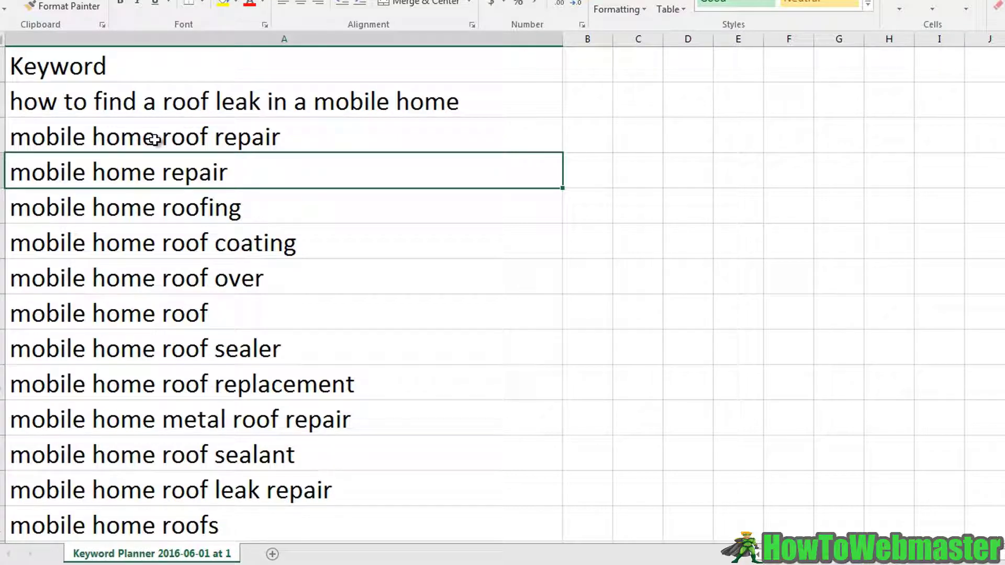
scroll(154, 139, down, 3)
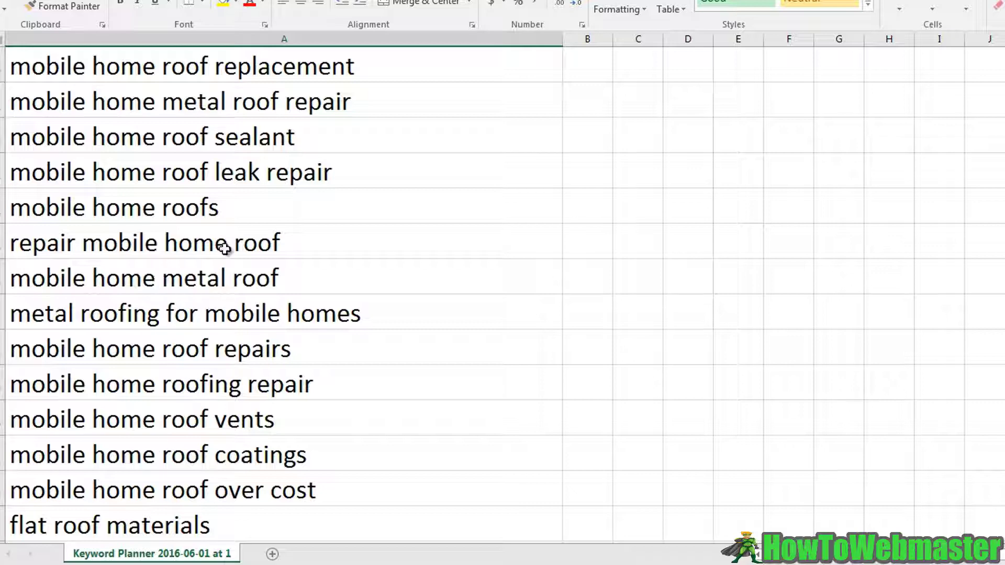
scroll(225, 236, up, 3)
click(226, 214)
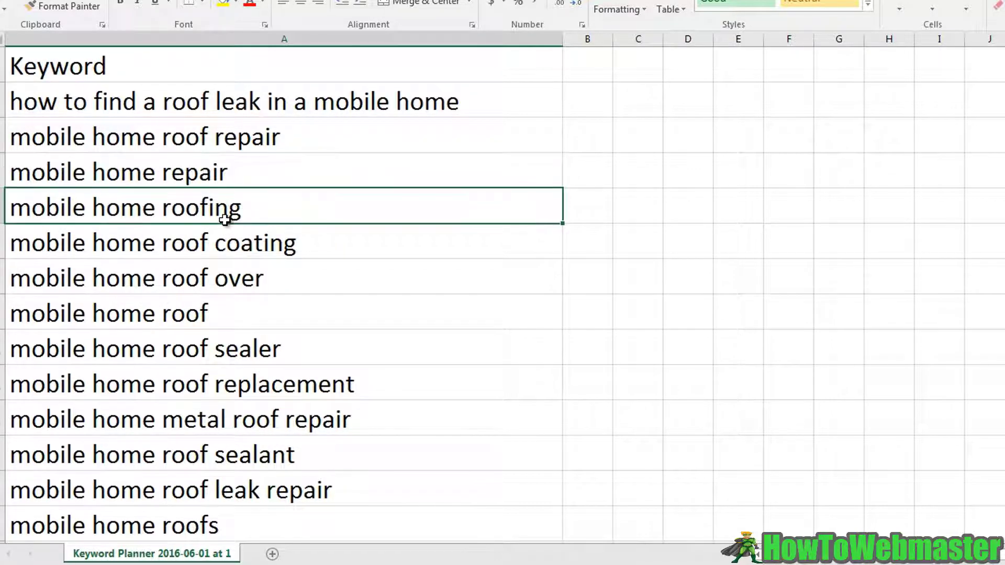
Compare the mobile home roof keyword phrases in the sheet as possible subtopics for the mobile home outline
scroll(227, 213, down, 3)
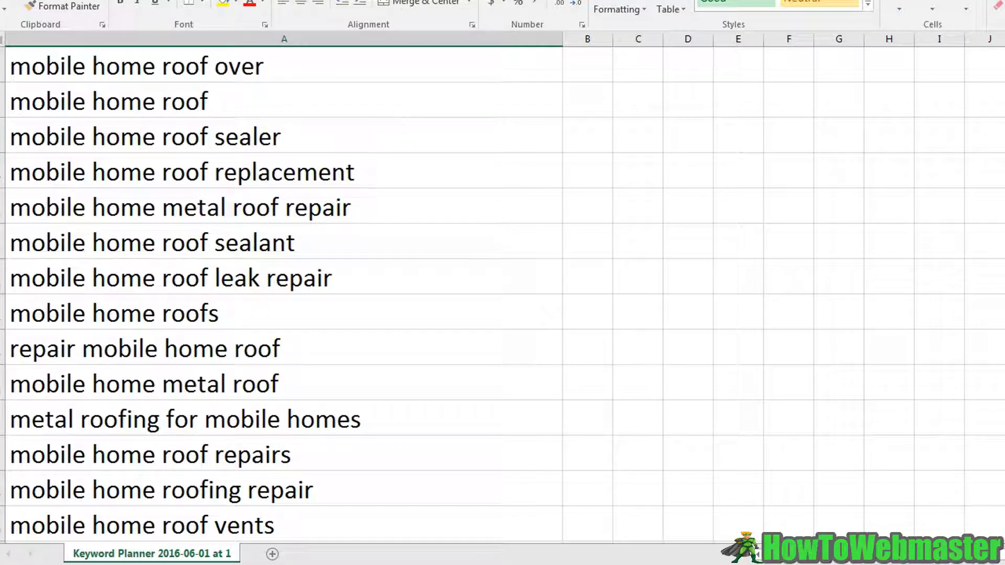
scroll(273, 332, up, 2)
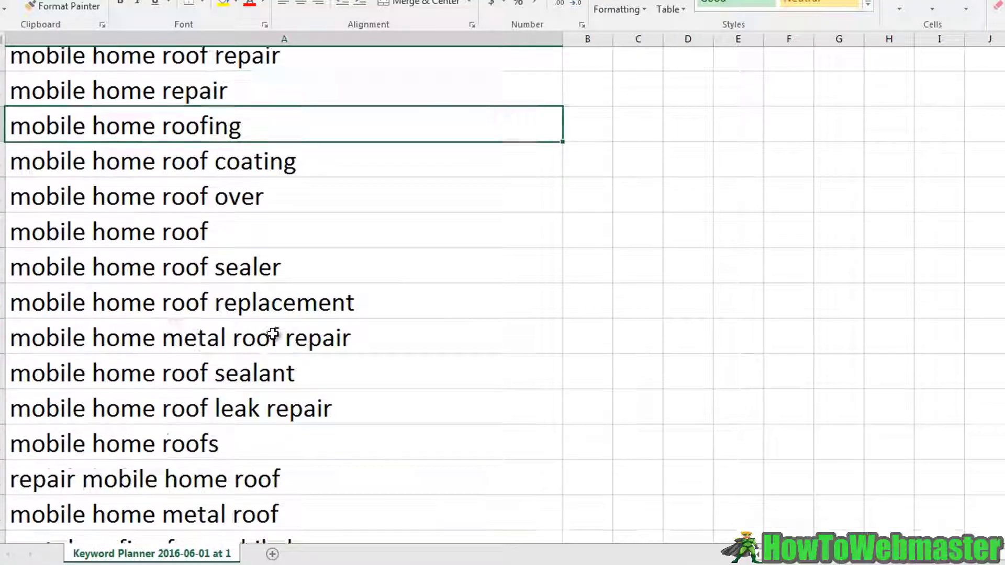
scroll(142, 403, down, 2)
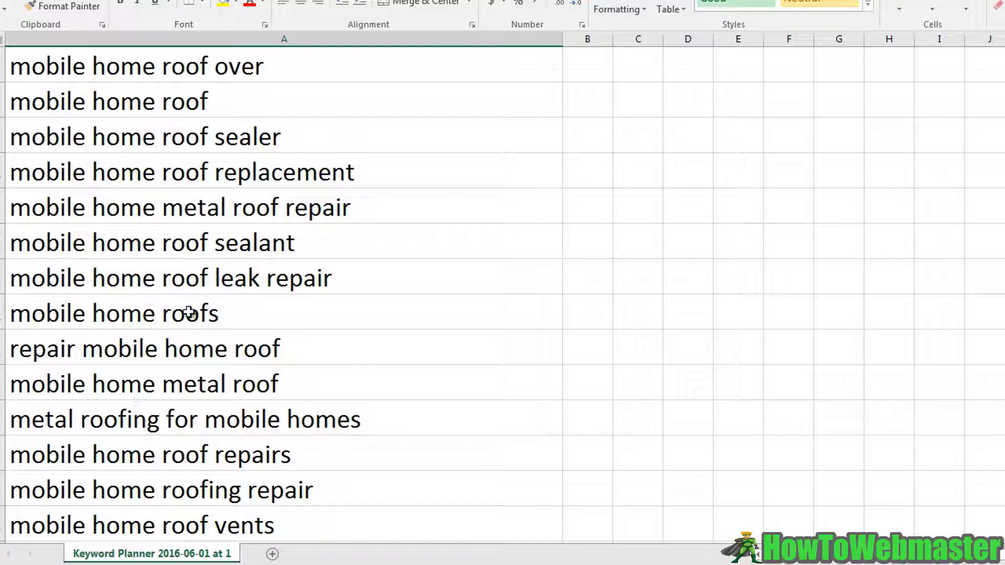
scroll(269, 279, up, 2)
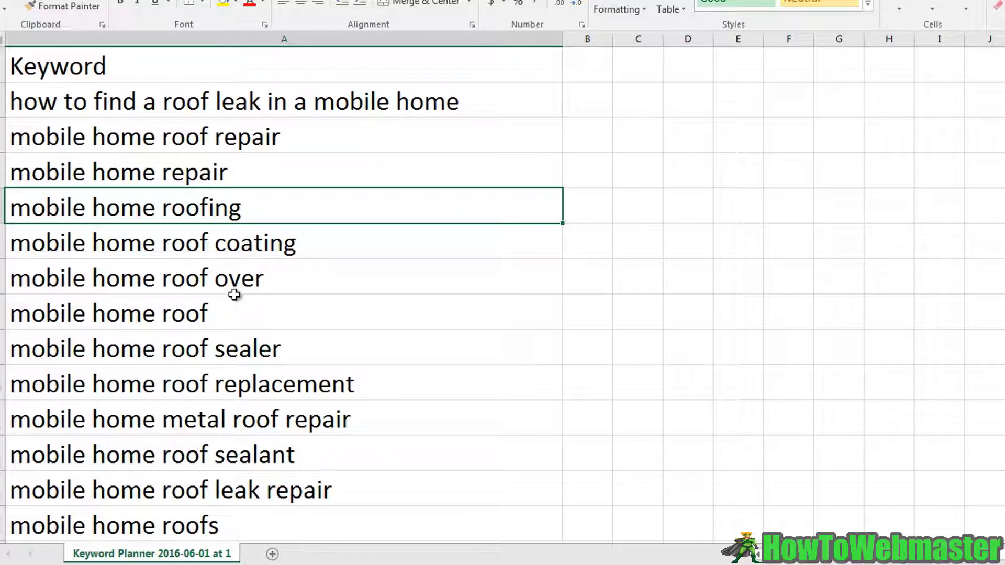
scroll(177, 181, down, 2)
scroll(147, 193, up, 1)
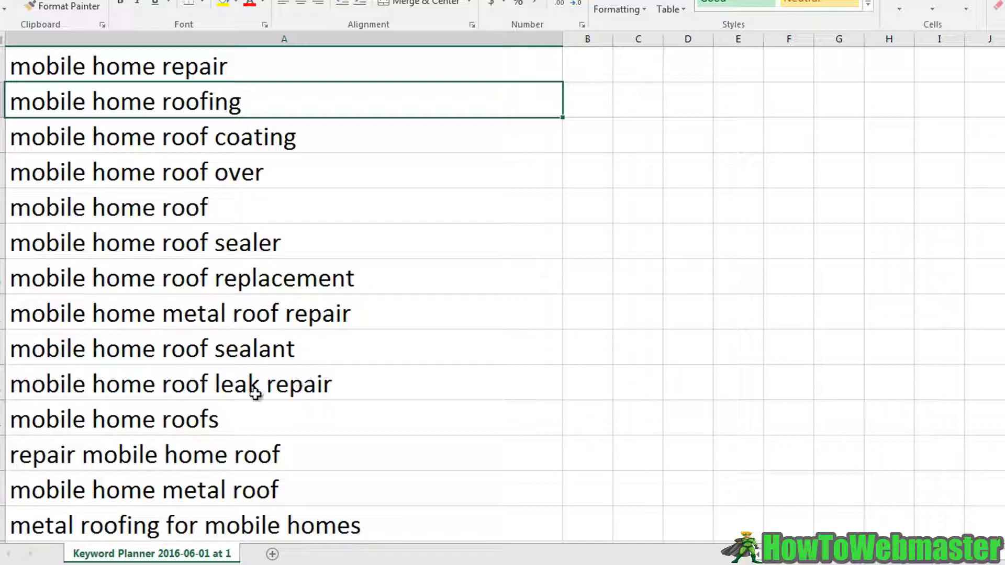
scroll(312, 384, down, 3)
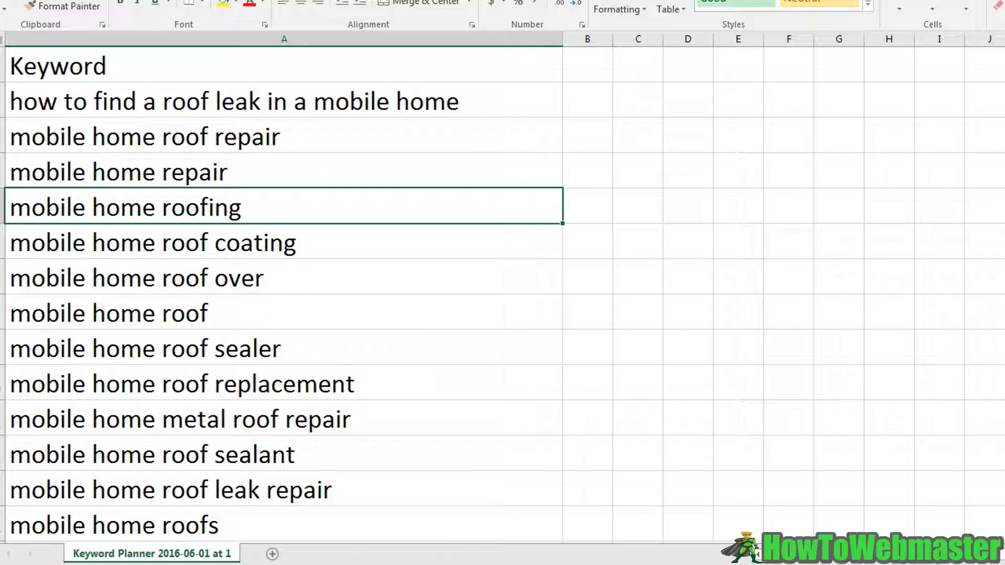
Close the keyword sheet without saving and switch to the Notepad outline, placing the cursor below "how to find a roof leak in a mobile home"
key(alt+F4)
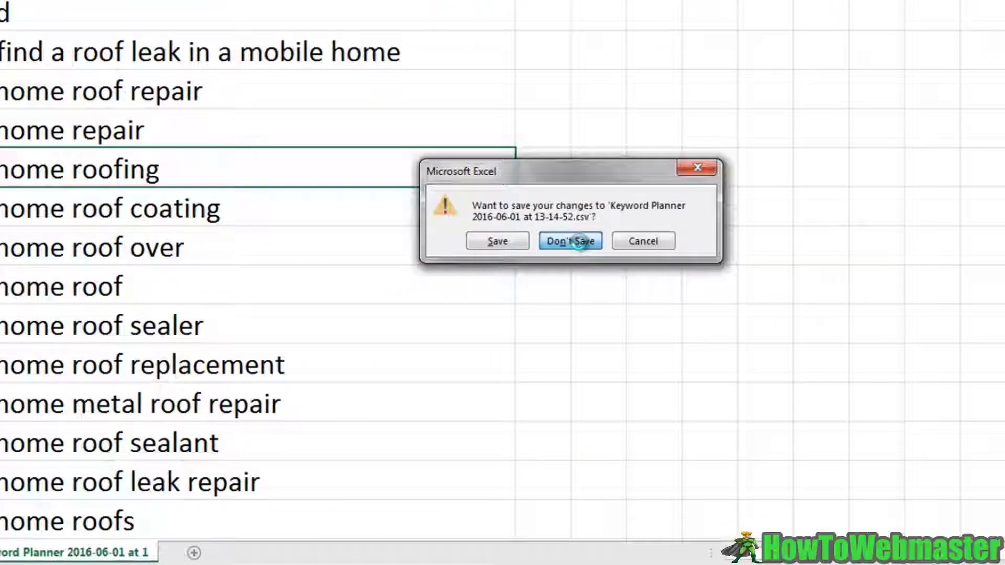
click(612, 271)
mouse_move(432, 307)
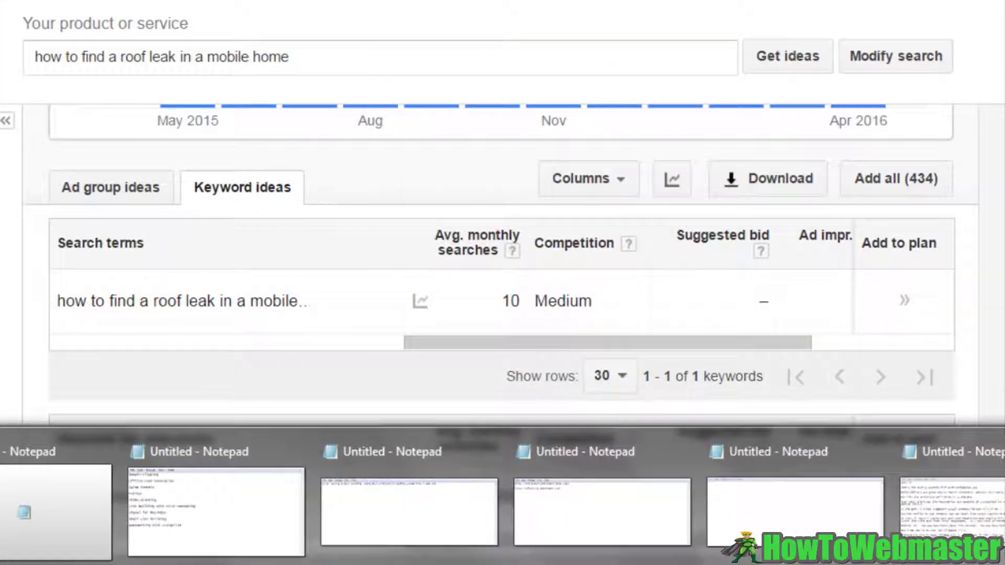
click(527, 511)
click(241, 210)
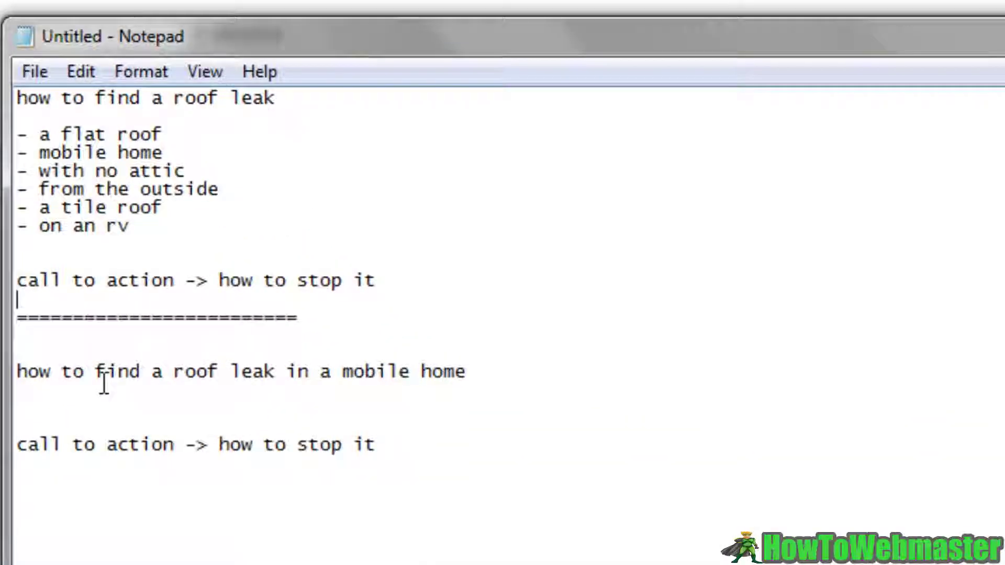
click(48, 410)
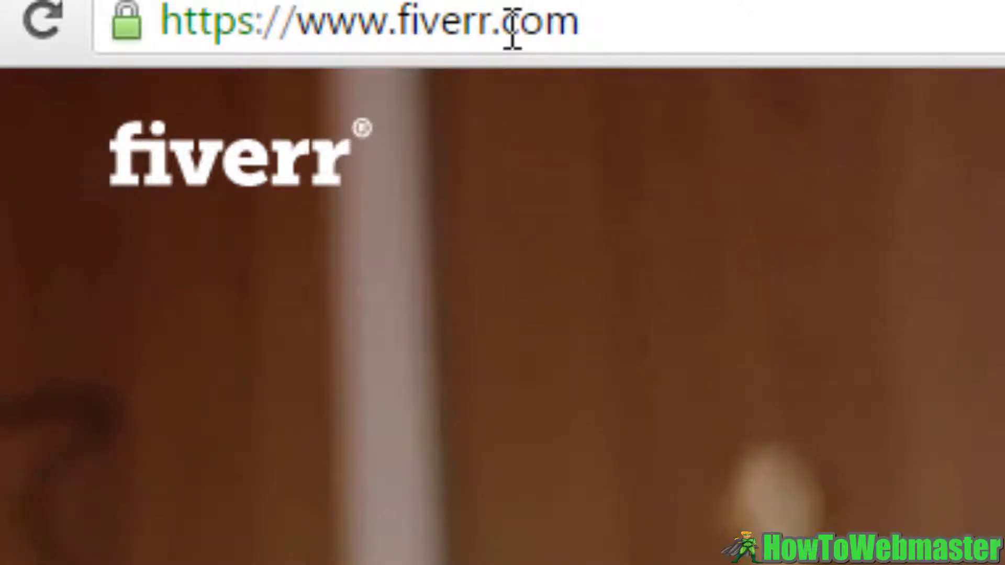
key(Return)
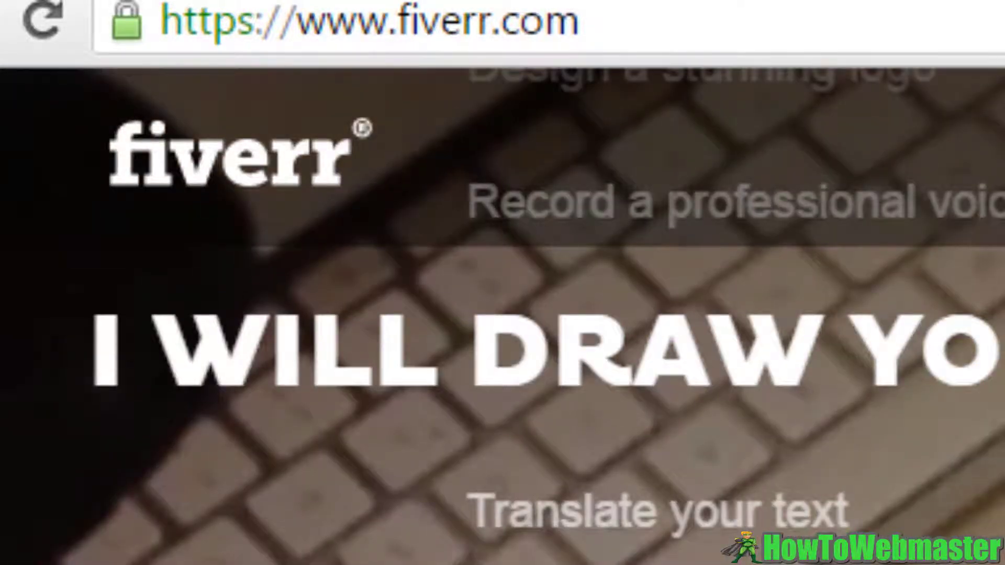
key(Return)
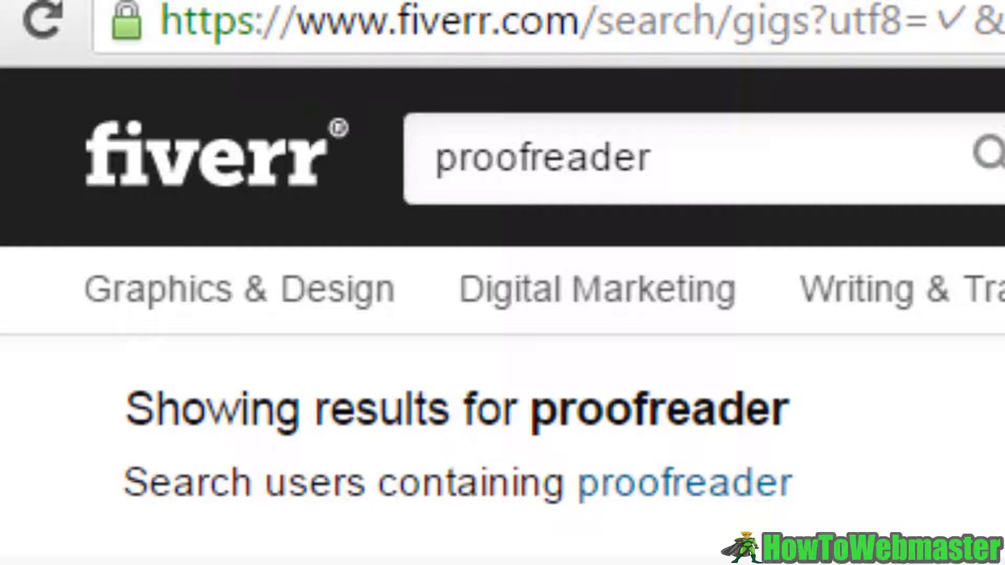
click(738, 175)
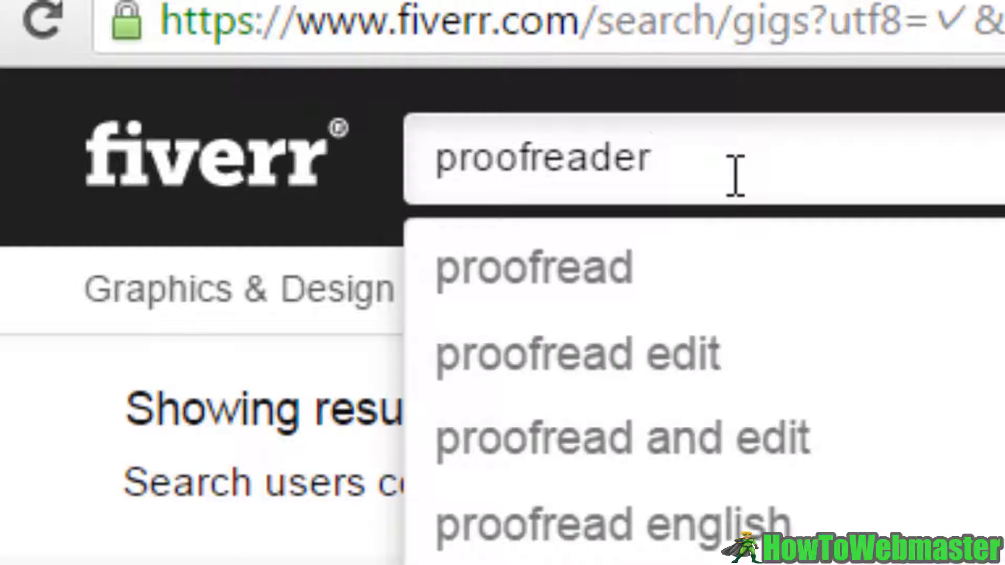
double_click(735, 176)
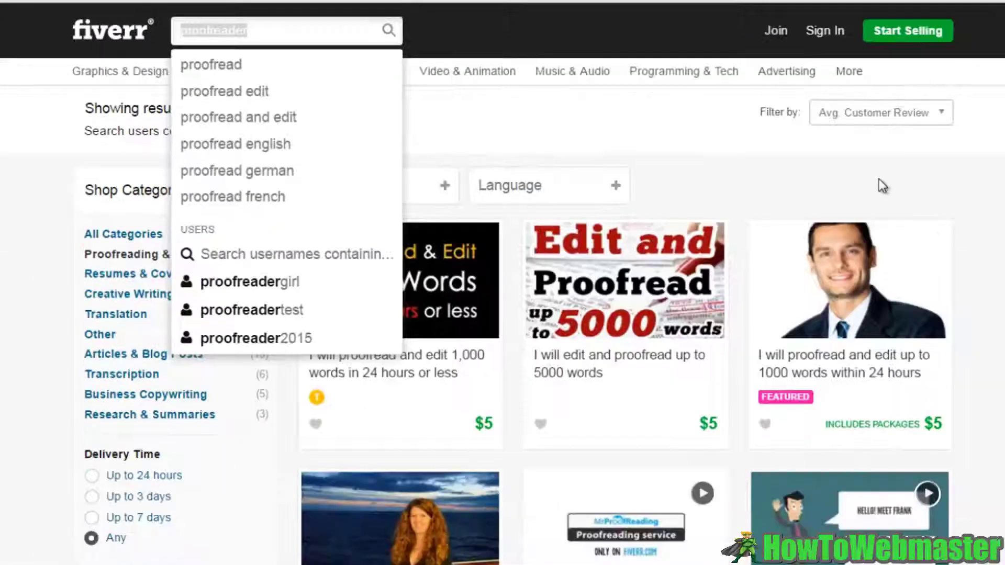
text(article m)
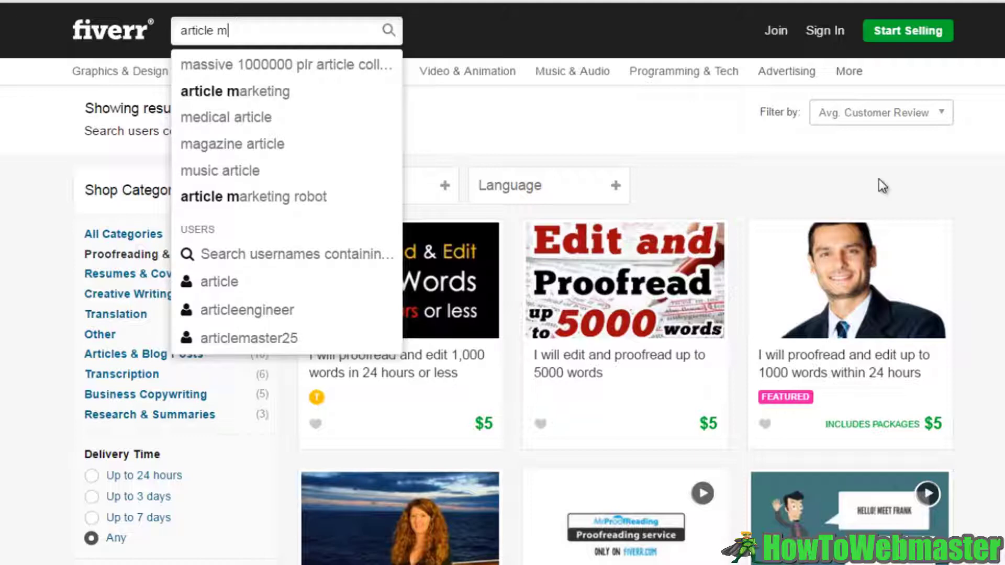
key(BackSpace)
text(writer)
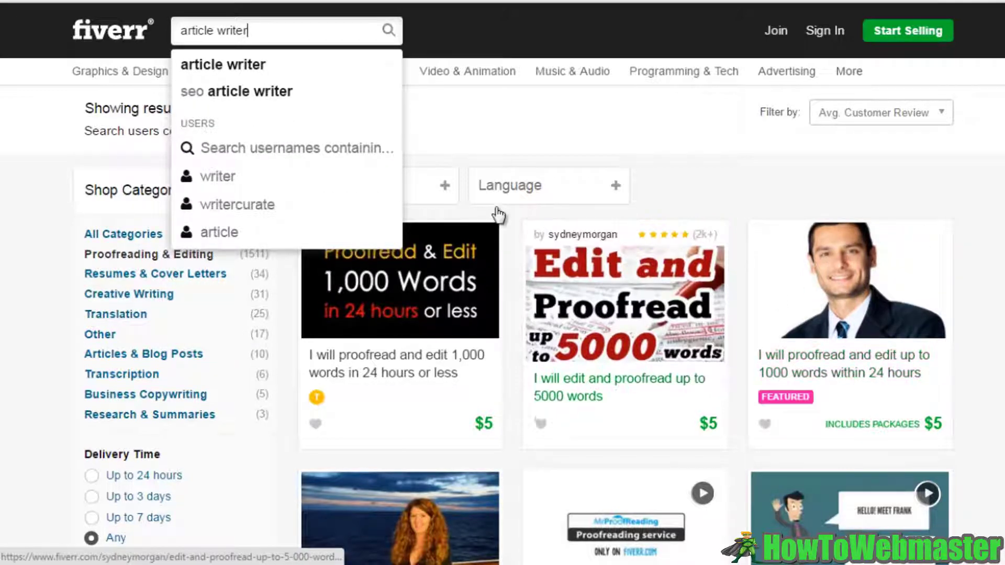
key(ctrl+a)
key(BackSpace)
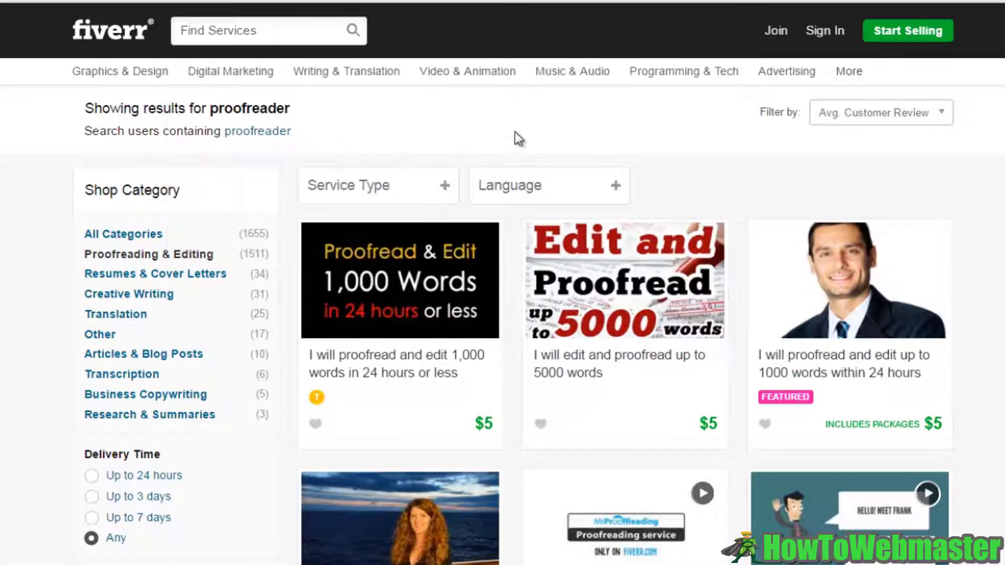
Filter the proofreader gigs to a delivery time of up to 24 hours and look through the offers
scroll(228, 280, down, 2)
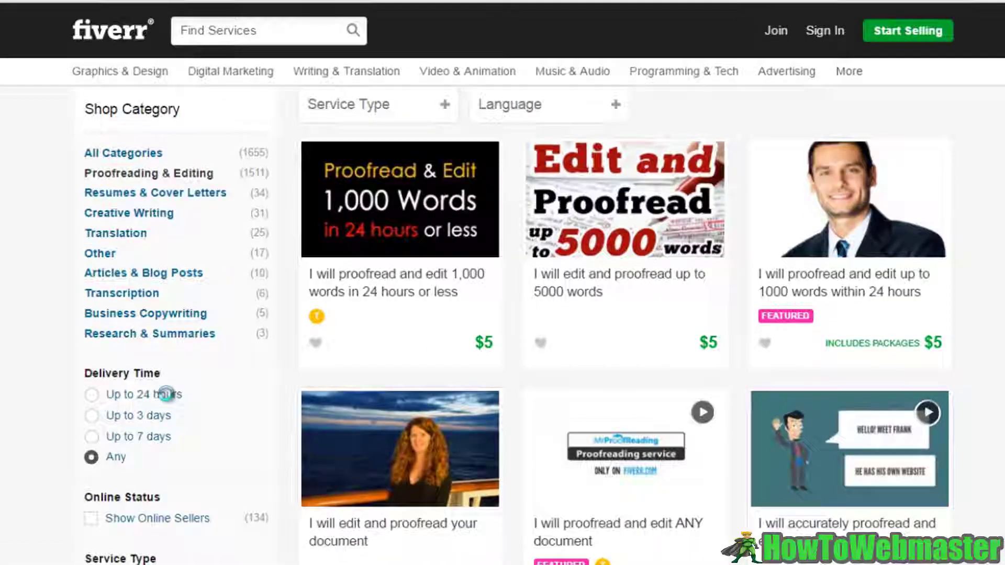
click(151, 395)
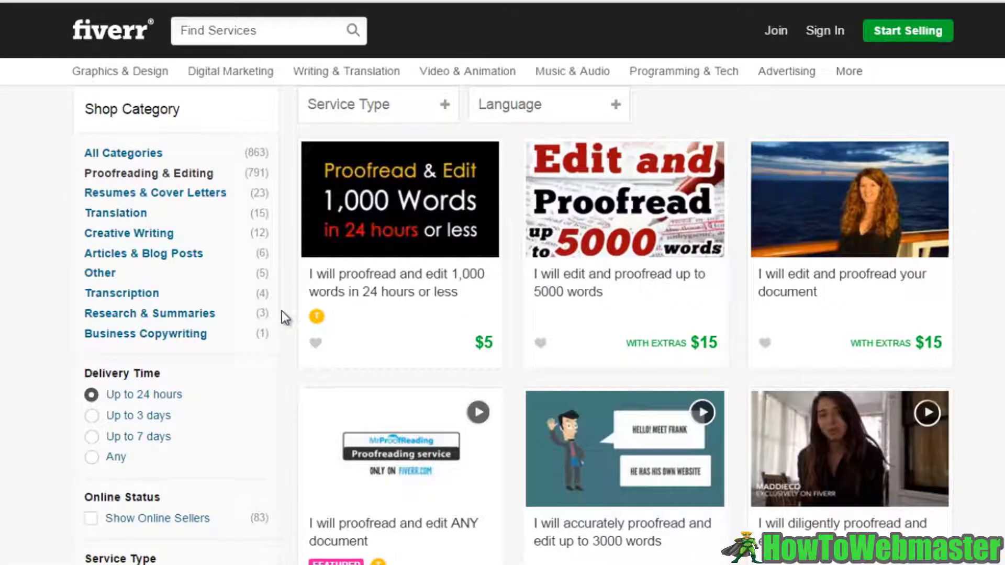
scroll(282, 309, down, 2)
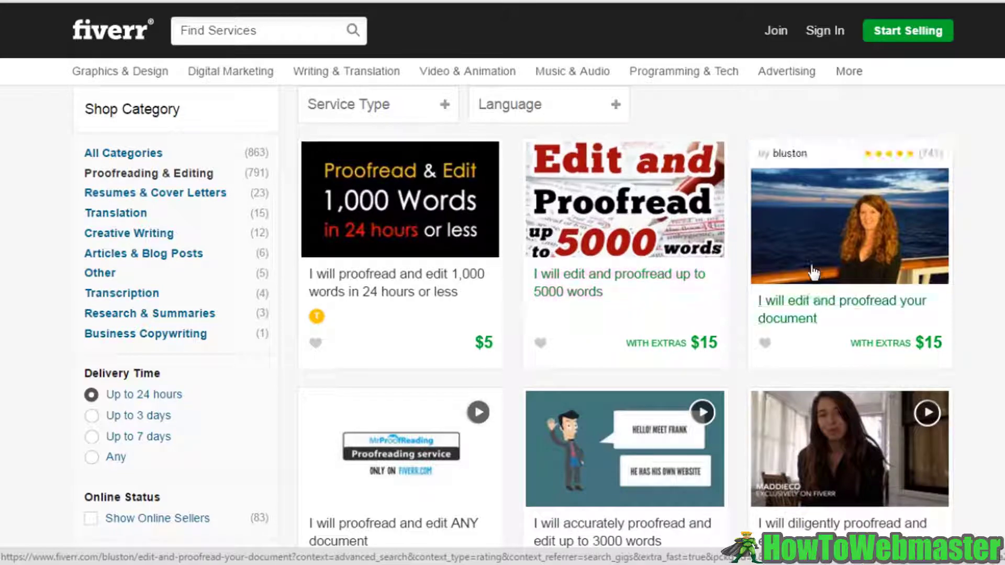
scroll(625, 267, down, 3)
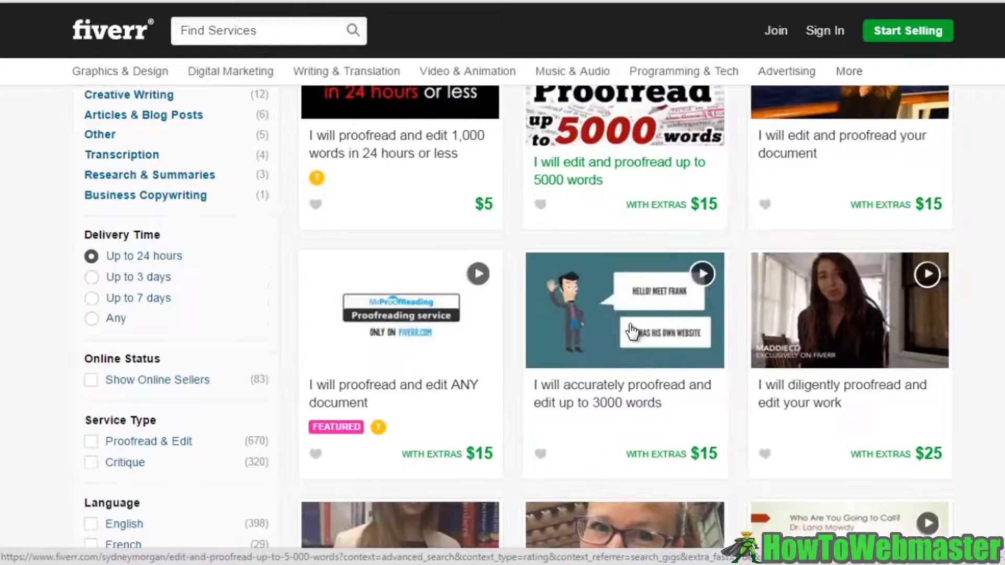
scroll(621, 401, down, 5)
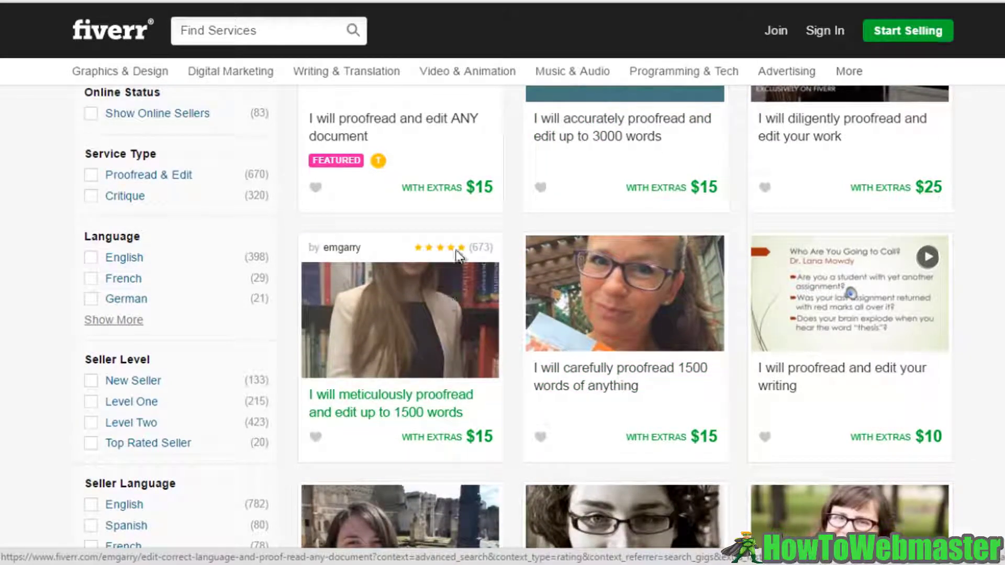
scroll(458, 254, up, 3)
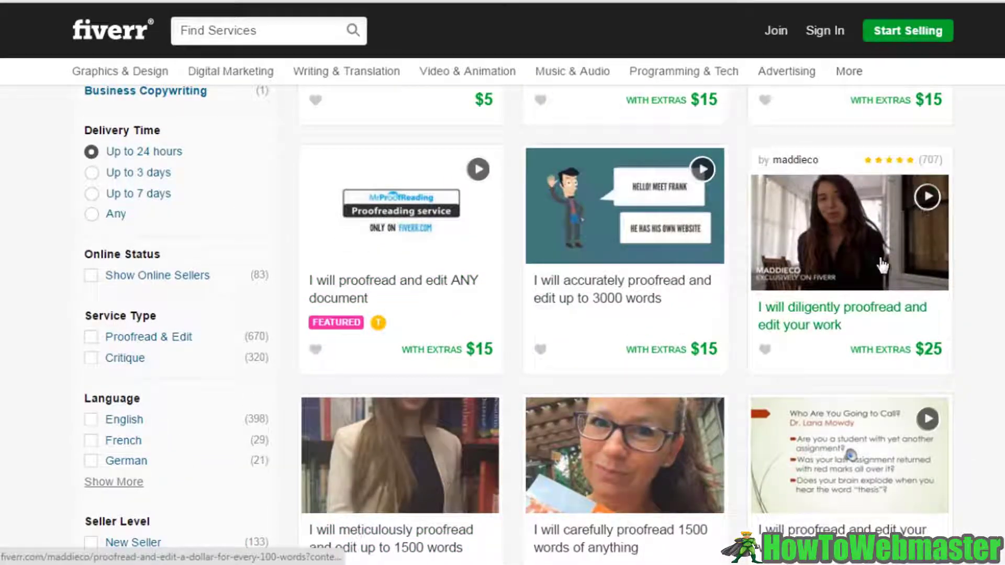
scroll(879, 262, up, 5)
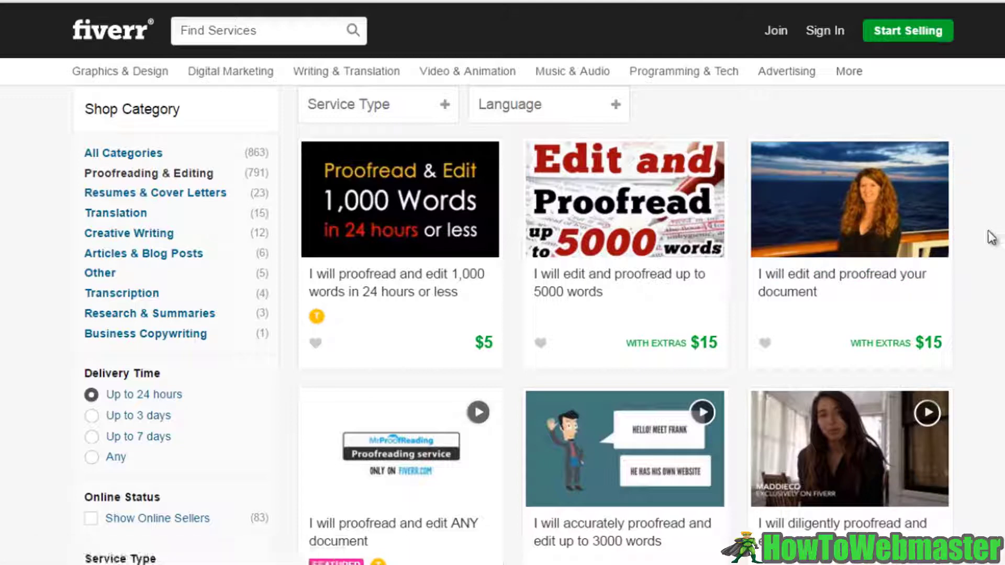
scroll(535, 130, up, 1)
scroll(536, 129, up, 1)
Search Fiverr for "article writer" and dismiss the sign-up prompt
text(article writer)
key(Return)
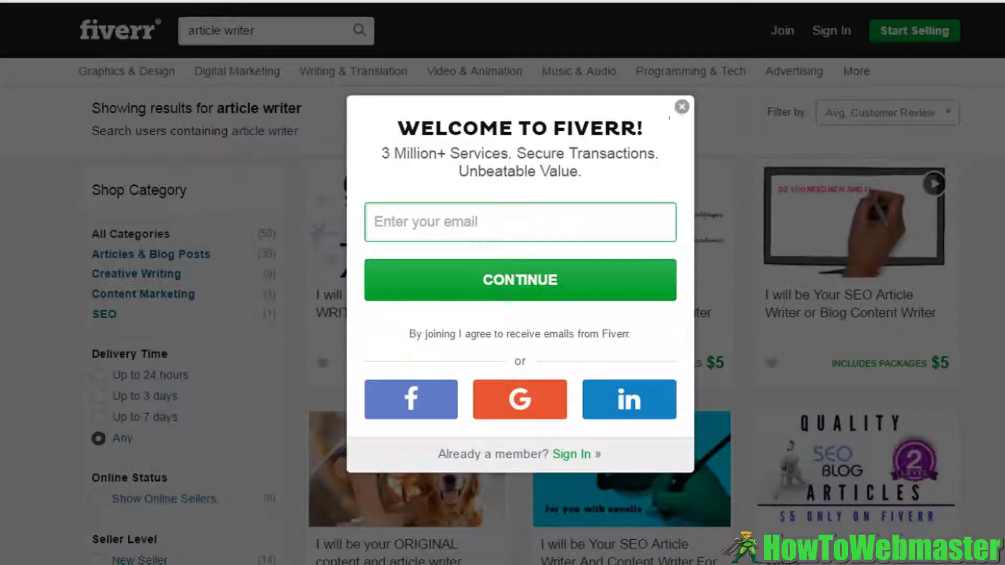
click(650, 94)
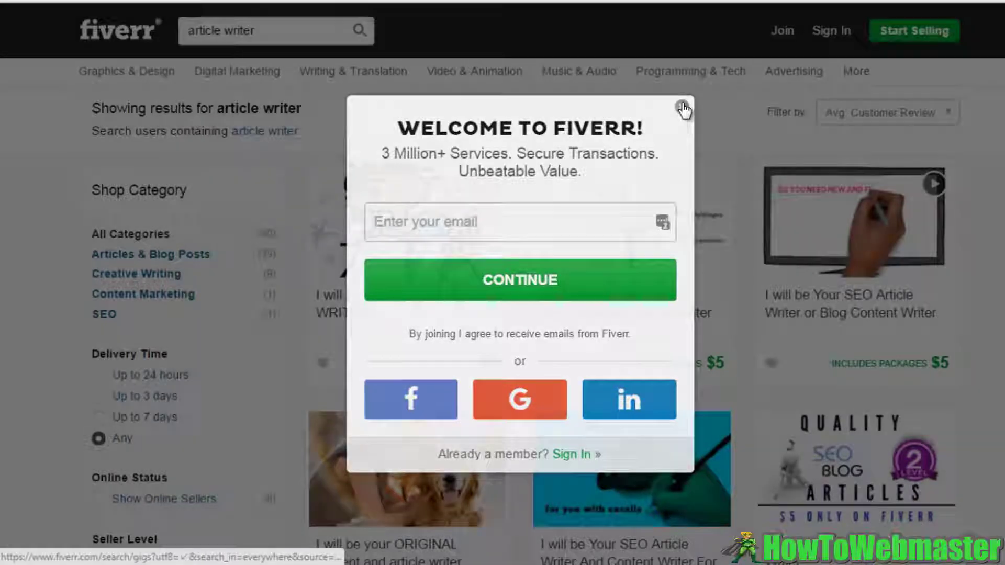
click(681, 106)
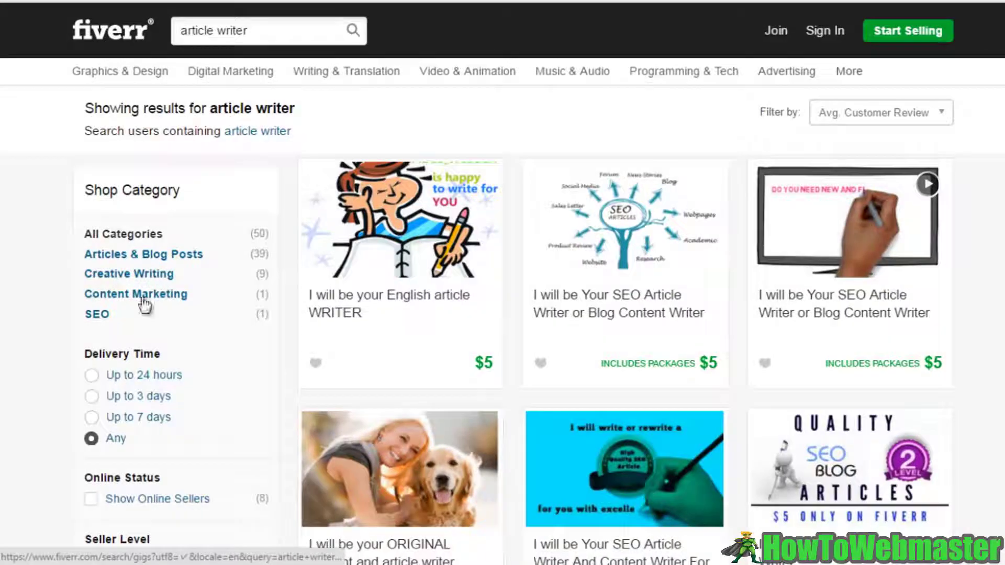
Filter the article writer gigs to sellers whose language is English
scroll(196, 285, down, 3)
mouse_move(387, 71)
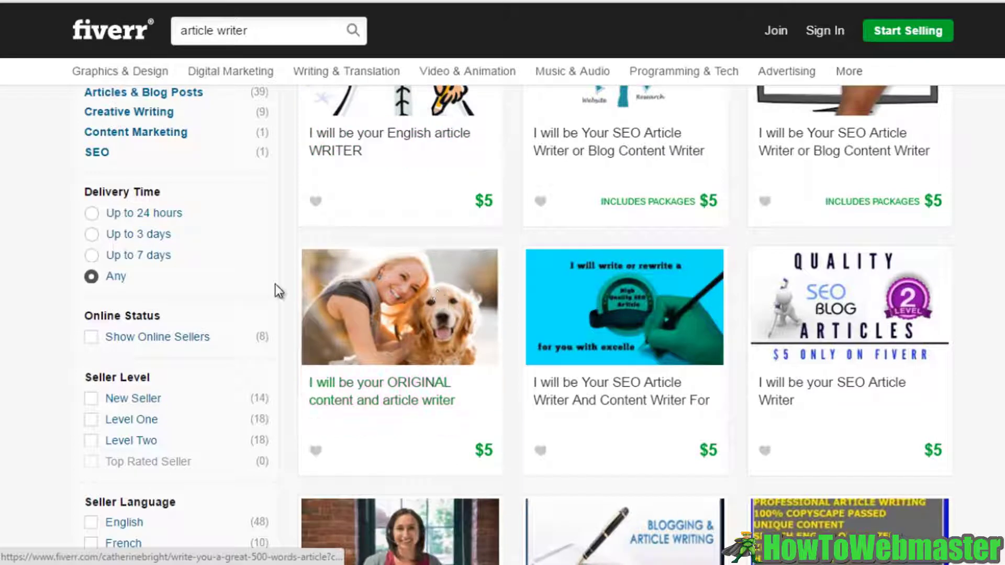
scroll(271, 282, down, 1)
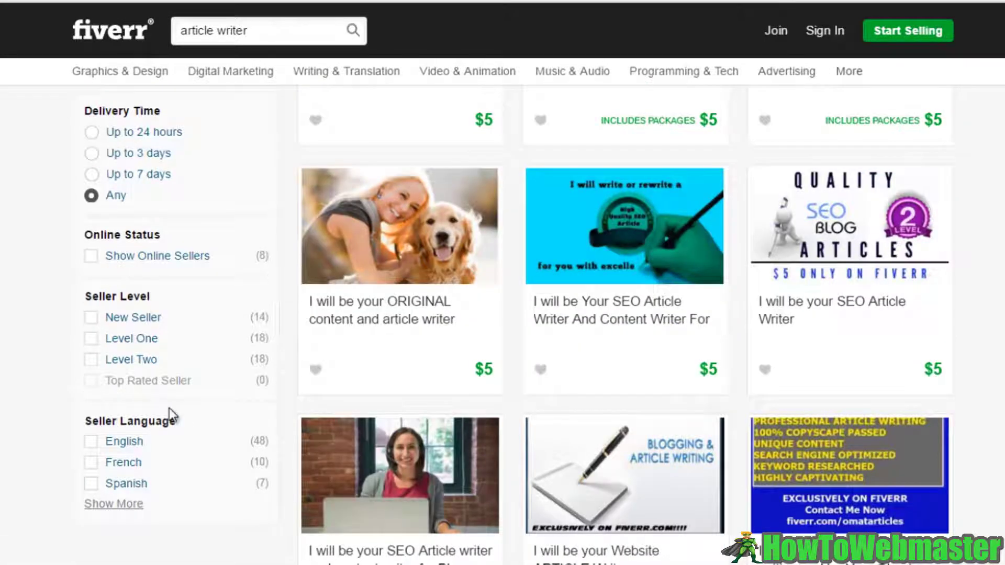
click(91, 441)
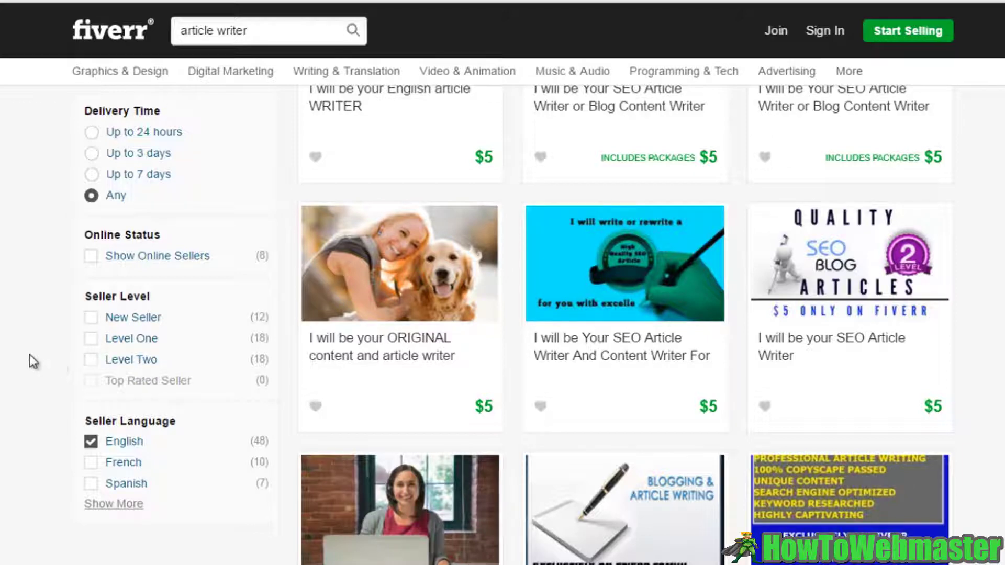
scroll(30, 353, up, 5)
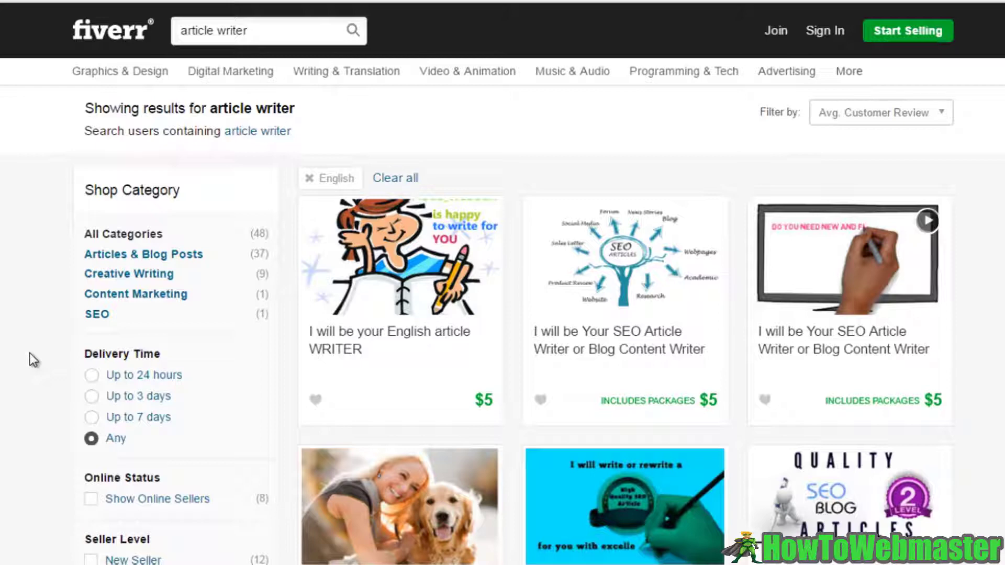